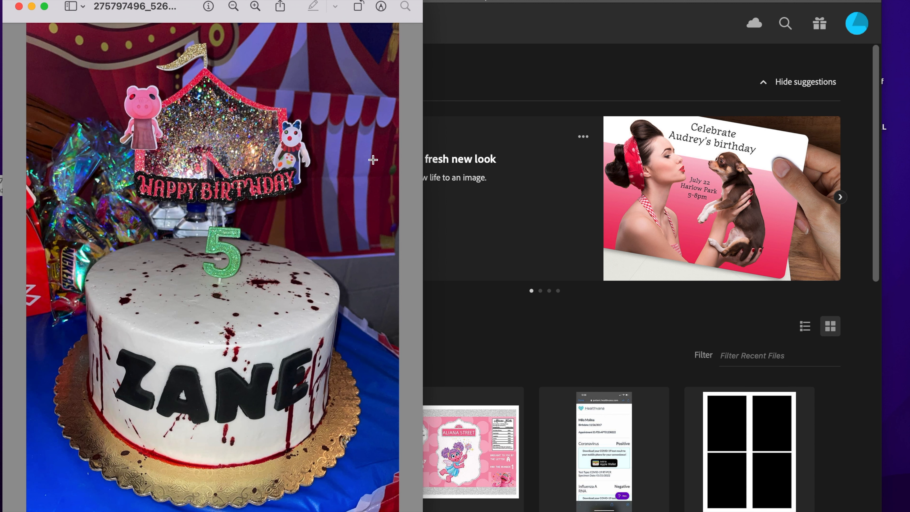
Step: Drag the Preview window of the cake photo right to reveal its file on the desktop
{"action": "left_click_drag", "start_coordinate": [137, 18], "coordinate": [168, 18]}
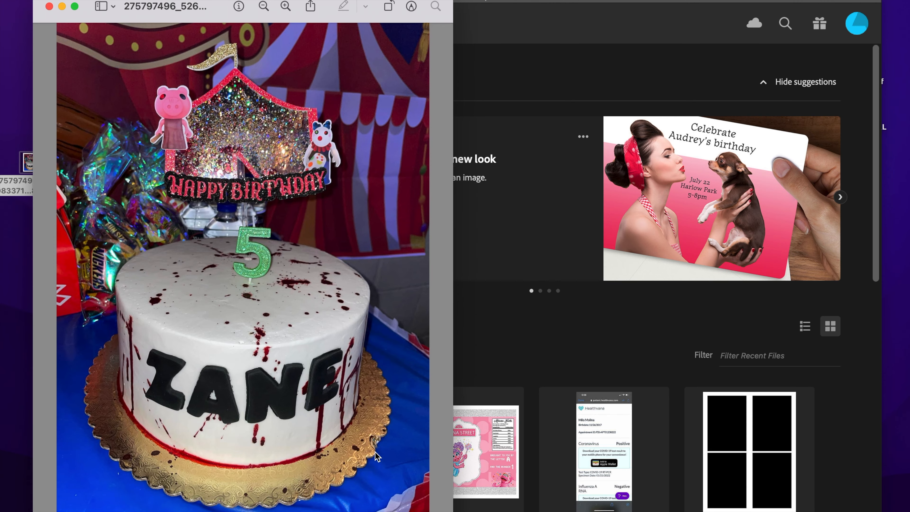
Step: Close Preview and start a 2000 × 2000 px document, keeping CMYK Color mode
{"action": "left_click", "coordinate": [50, 6]}
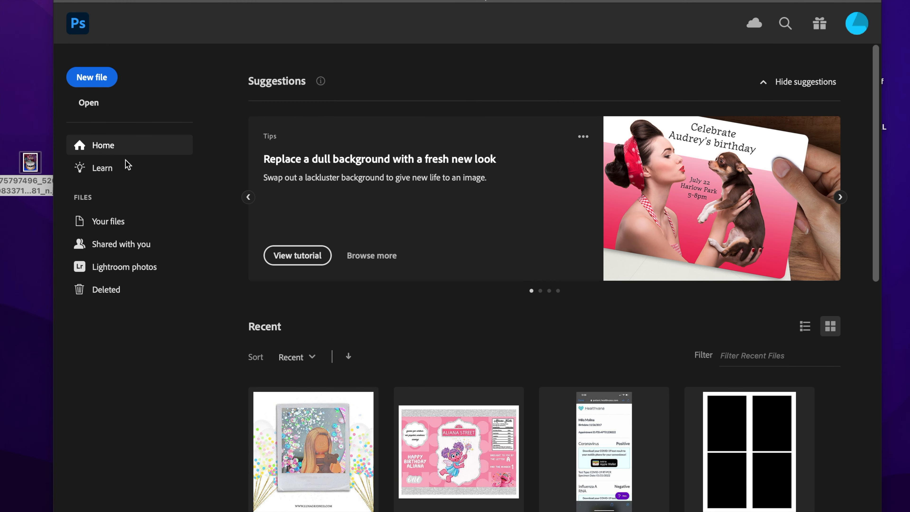
{"action": "left_click_drag", "start_coordinate": [260, 4], "coordinate": [266, 3]}
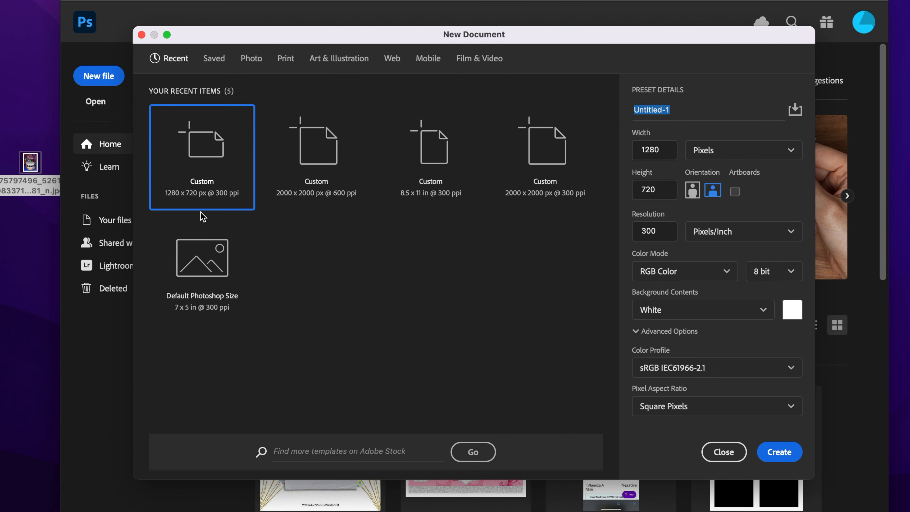
{"action": "left_click", "coordinate": [308, 147]}
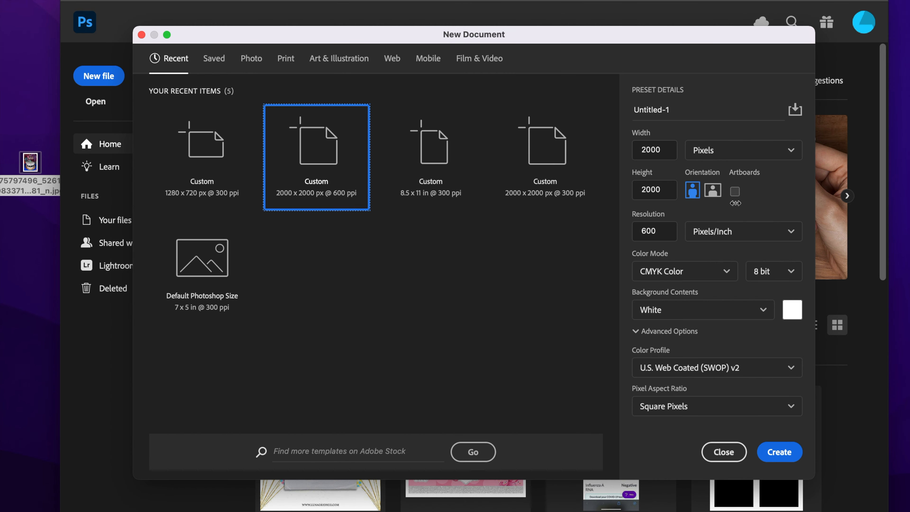
{"action": "left_click", "coordinate": [723, 278]}
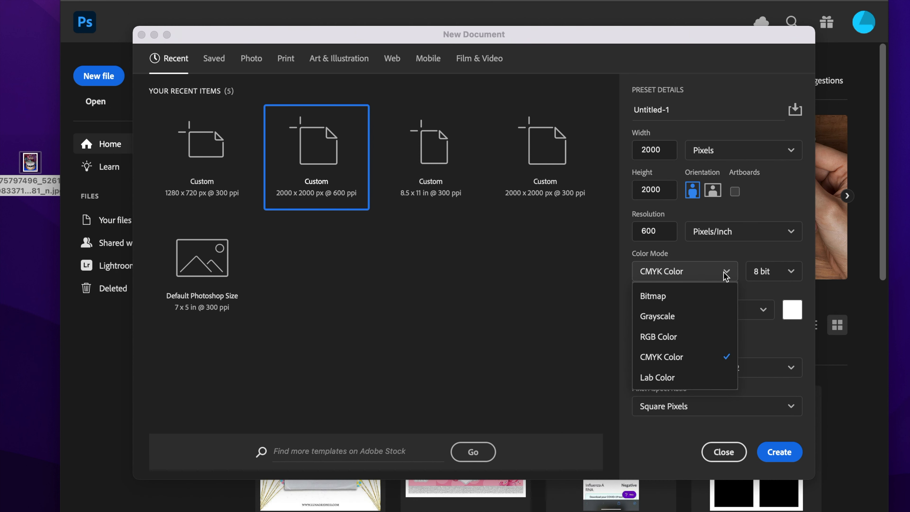
{"action": "left_click", "coordinate": [679, 339]}
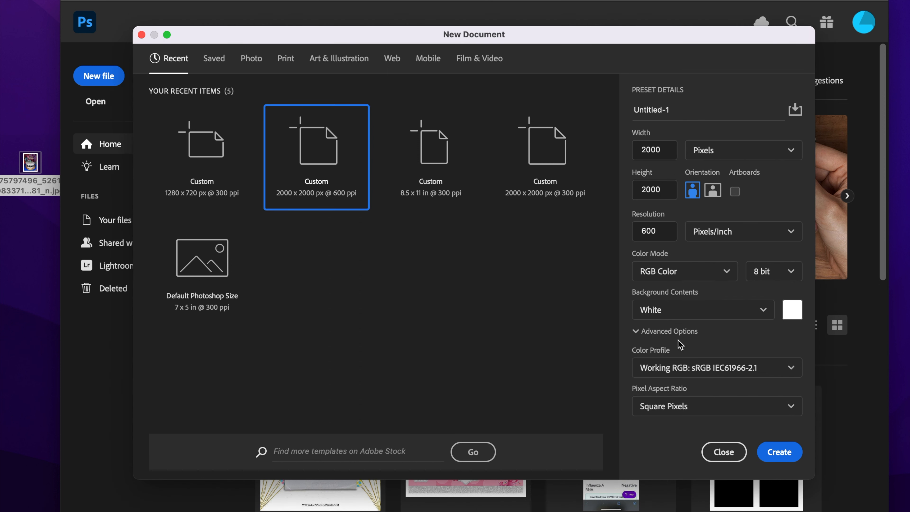
{"action": "left_click", "coordinate": [727, 271]}
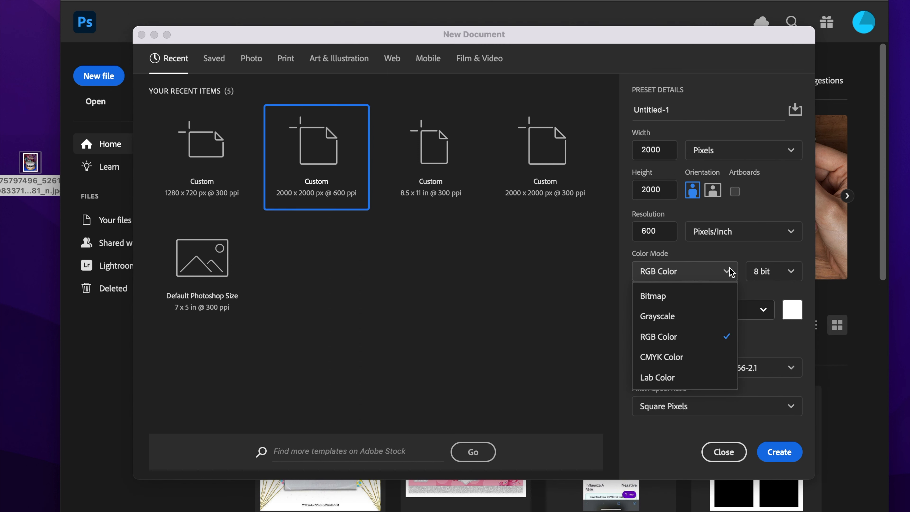
{"action": "left_click", "coordinate": [684, 358]}
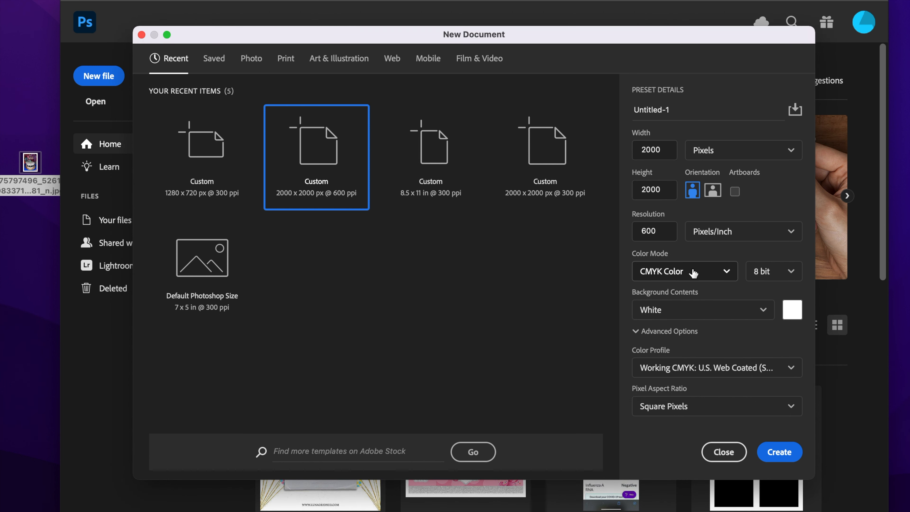
{"action": "left_click", "coordinate": [721, 278]}
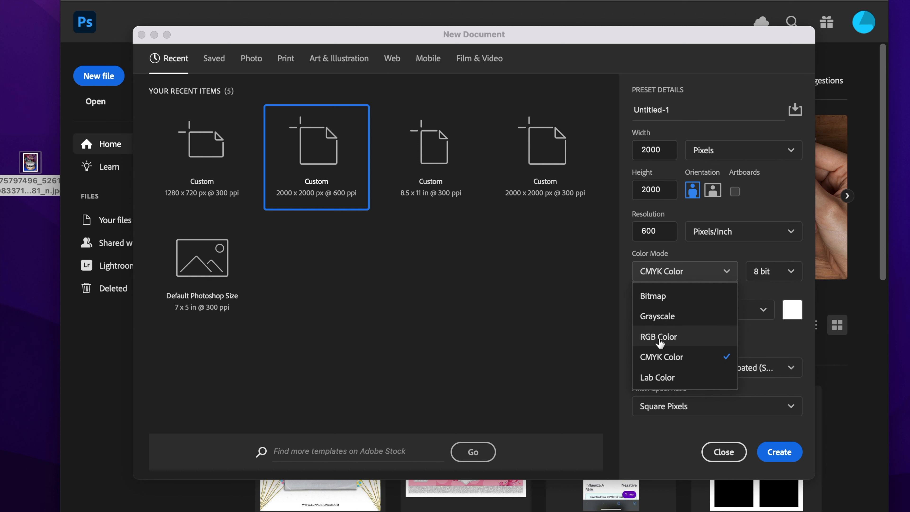
{"action": "left_click", "coordinate": [724, 259]}
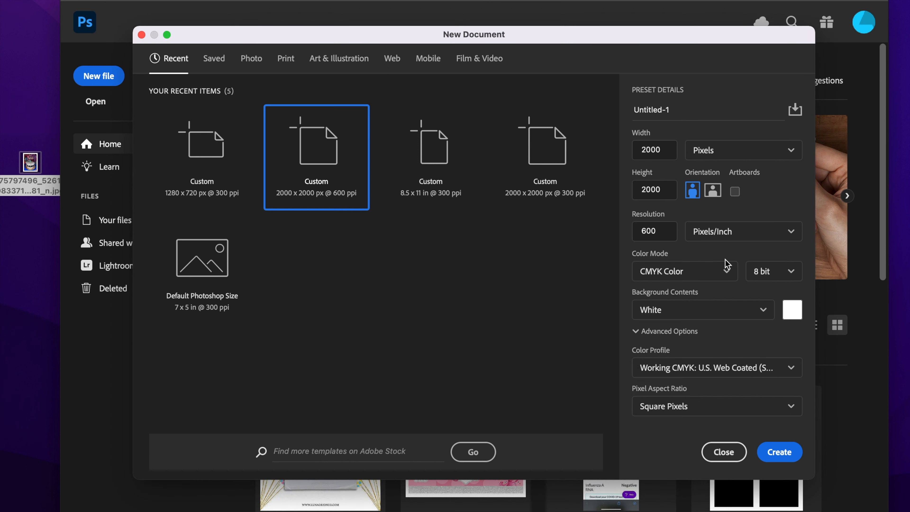
Step: Set the resolution to 300 ppi and create the document
{"action": "left_click", "coordinate": [776, 456]}
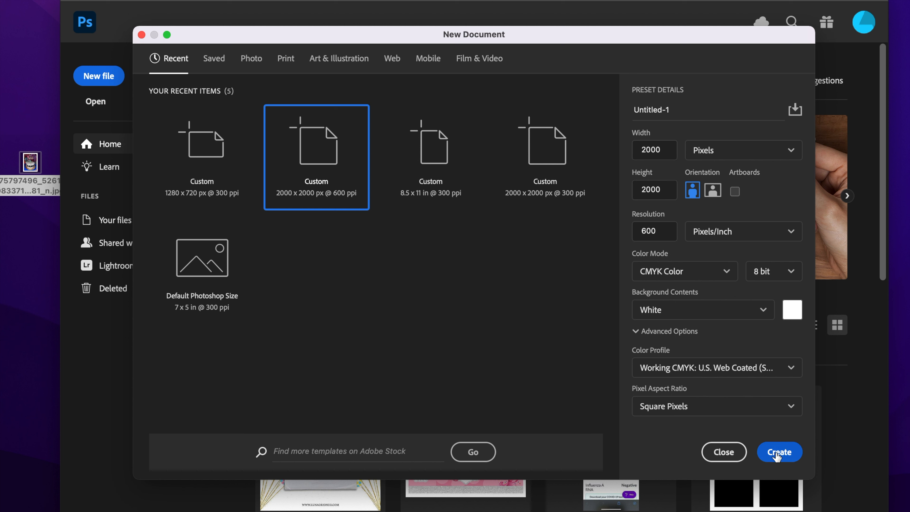
{"action": "left_click_drag", "start_coordinate": [646, 232], "coordinate": [637, 232]}
{"action": "type", "text": "3"}
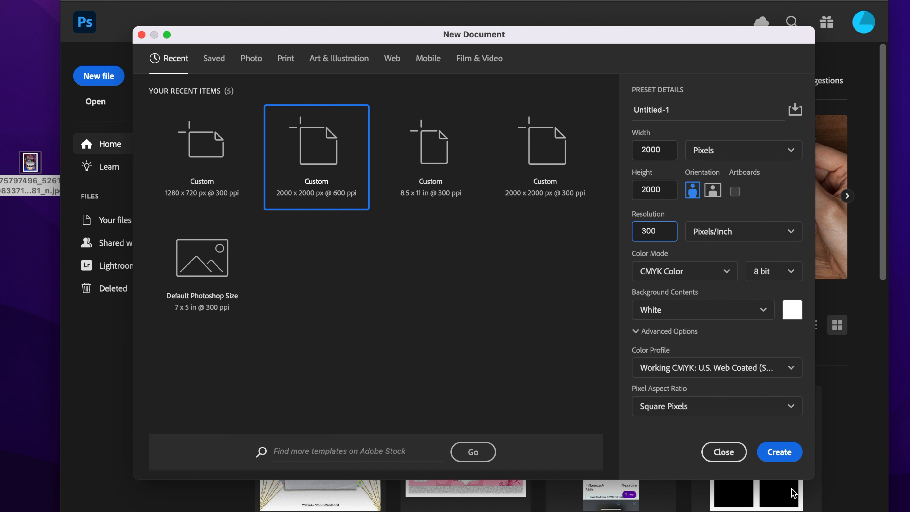
{"action": "key", "text": "Return"}
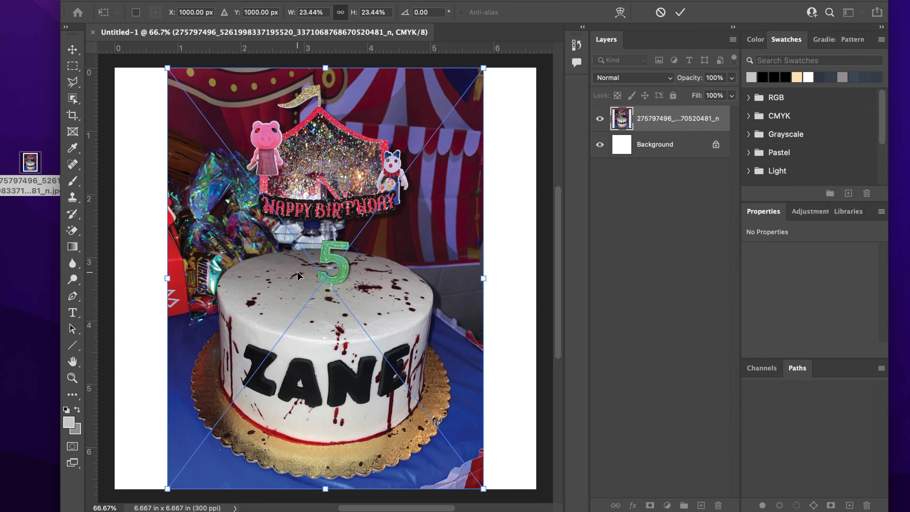
Step: Scale the placed cake photo from its corners to cover the canvas, commit, and nudge it up
{"action": "scroll", "coordinate": [297, 271], "scroll_direction": "down", "scroll_amount": 4}
{"action": "scroll", "coordinate": [297, 275], "scroll_direction": "down", "scroll_amount": 1}
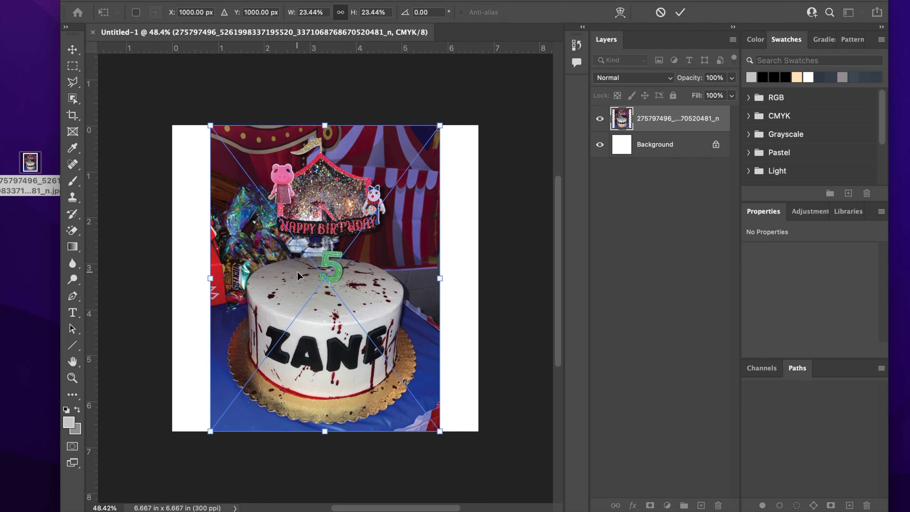
{"action": "left_click_drag", "start_coordinate": [441, 431], "coordinate": [527, 511]}
{"action": "left_click_drag", "start_coordinate": [413, 290], "coordinate": [354, 289]}
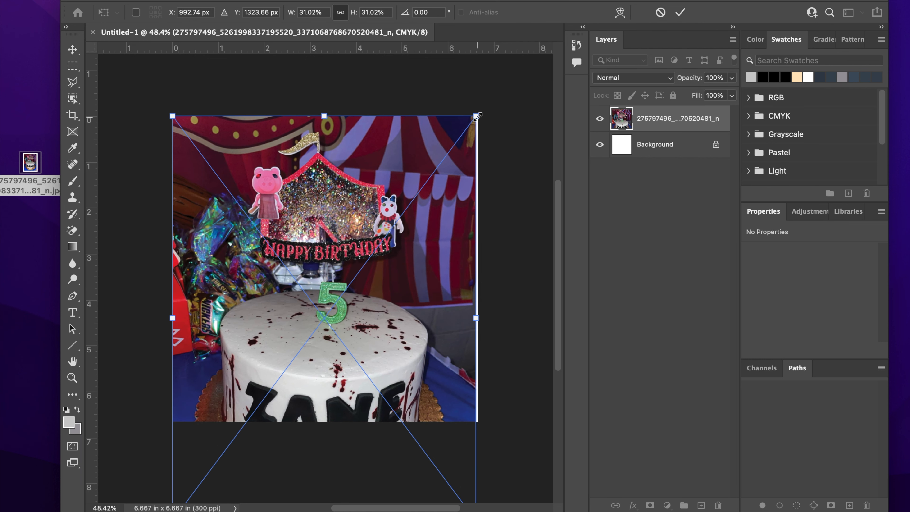
{"action": "left_click_drag", "start_coordinate": [476, 116], "coordinate": [478, 111]}
{"action": "key", "text": "Return"}
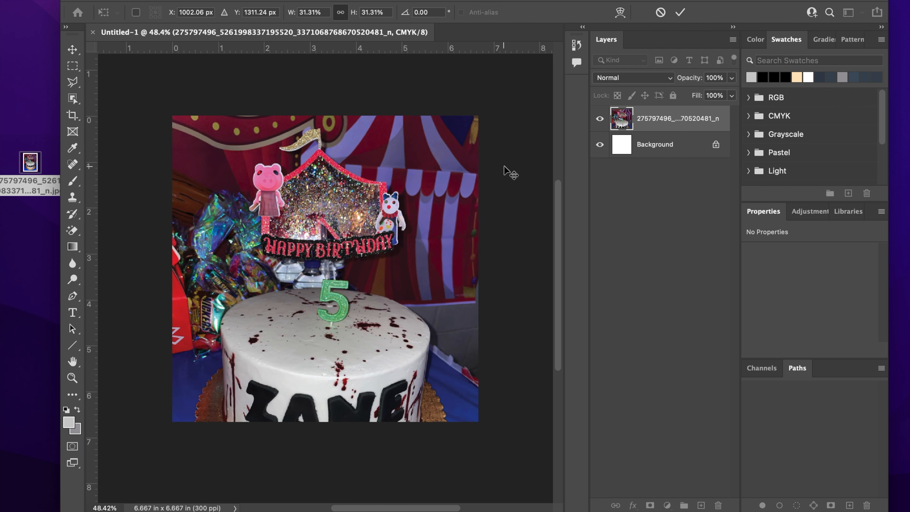
{"action": "key", "text": "Up"}
{"action": "key", "text": "Up"}
{"action": "key", "text": "Up"}
{"action": "key", "text": "Up"}
{"action": "key", "text": "Up"}
{"action": "key", "text": "Up"}
{"action": "key", "text": "Up"}
{"action": "key", "text": "Up"}
{"action": "key", "text": "Up"}
{"action": "key", "text": "Up"}
{"action": "key", "text": "Up"}
{"action": "key", "text": "Up"}
{"action": "key", "text": "Up"}
{"action": "key", "text": "Up"}
{"action": "key", "text": "Up"}
{"action": "key", "text": "Up"}
{"action": "key", "text": "Up"}
{"action": "key", "text": "Up"}
{"action": "key", "text": "Up"}
{"action": "key", "text": "Up"}
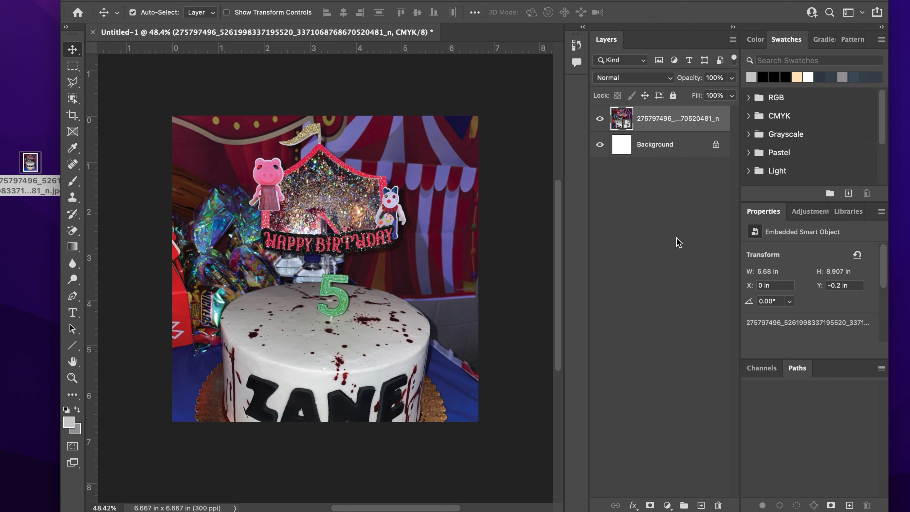
Step: Duplicate the cake layer, hide the original, select the subject, and mask the copy to the cake
{"action": "left_click_drag", "start_coordinate": [686, 122], "coordinate": [701, 505]}
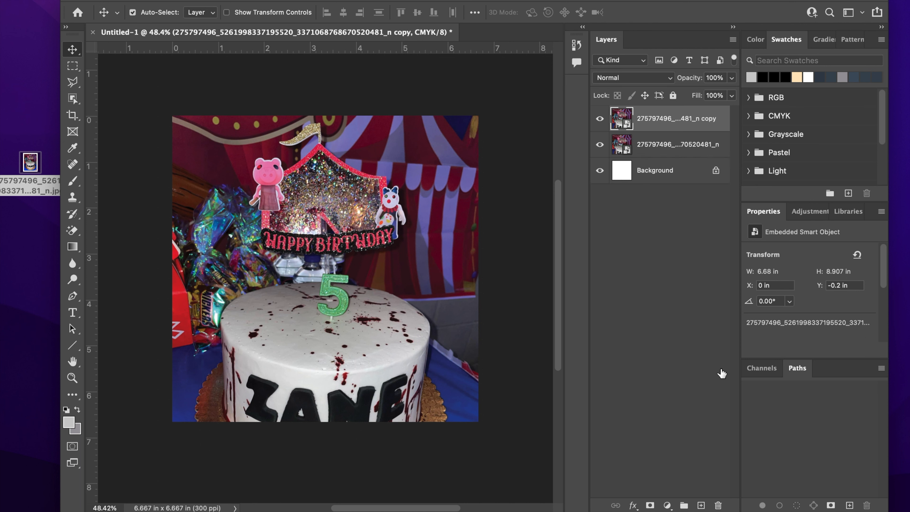
{"action": "left_click", "coordinate": [600, 145]}
{"action": "left_click", "coordinate": [251, 0]}
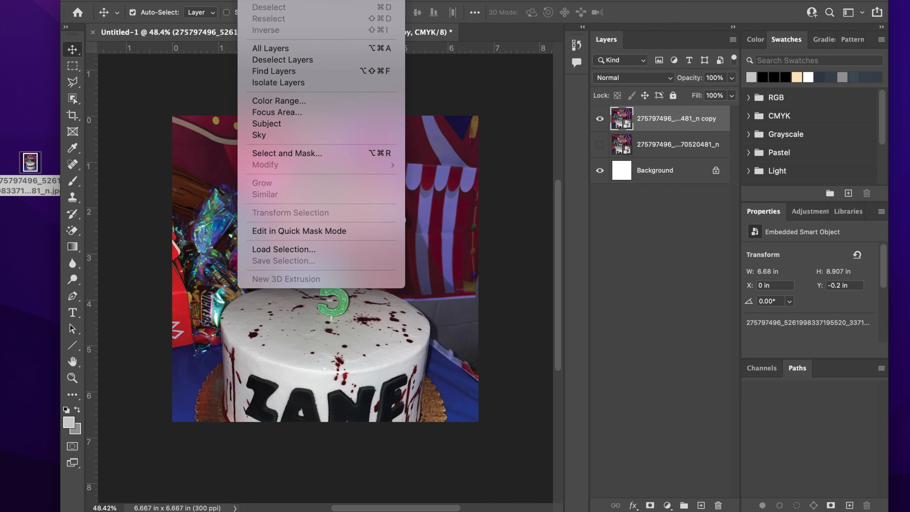
{"action": "left_click", "coordinate": [284, 125]}
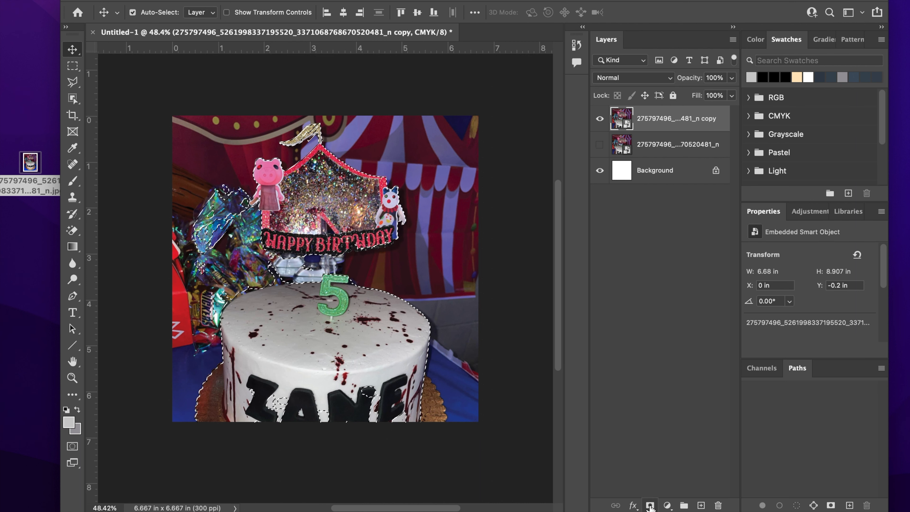
{"action": "left_click", "coordinate": [650, 505]}
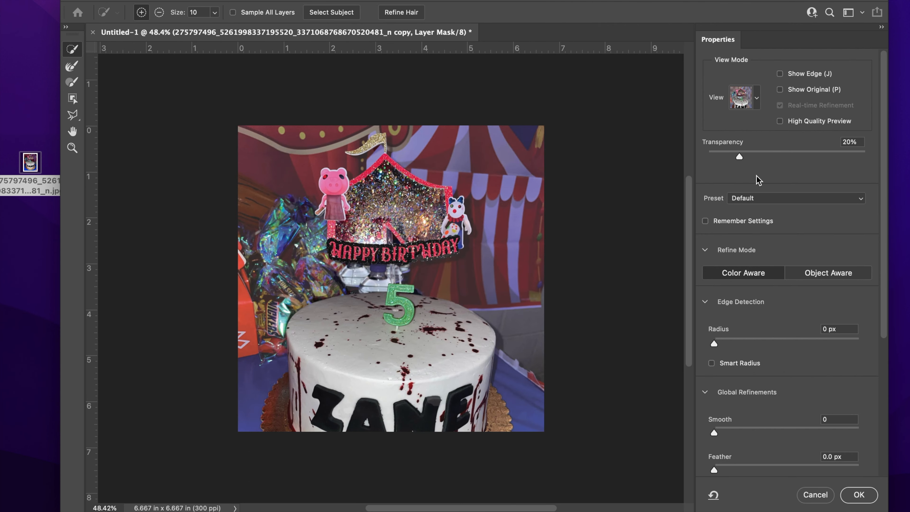
Step: Set preview transparency to 86% and brush out the blue shard and foil at brush size 250
{"action": "mouse_move", "coordinate": [741, 157]}
{"action": "left_mouse_down"}
{"action": "mouse_move", "coordinate": [782, 156]}
{"action": "mouse_move", "coordinate": [725, 154]}
{"action": "left_mouse_up"}
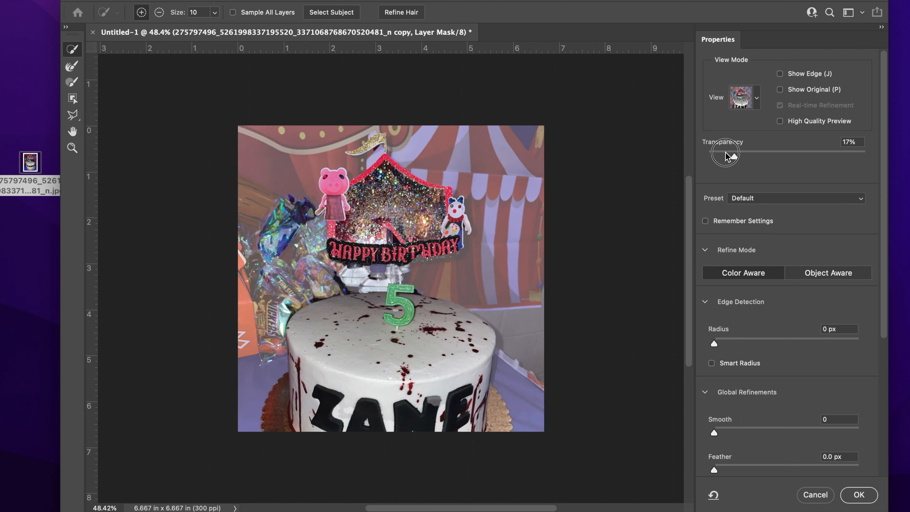
{"action": "left_click_drag", "start_coordinate": [788, 155], "coordinate": [843, 157]}
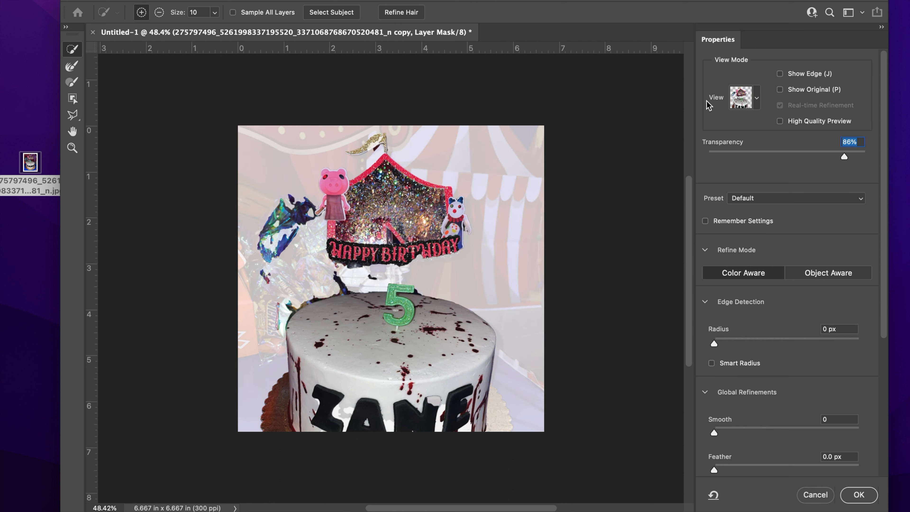
{"action": "left_click", "coordinate": [159, 13]}
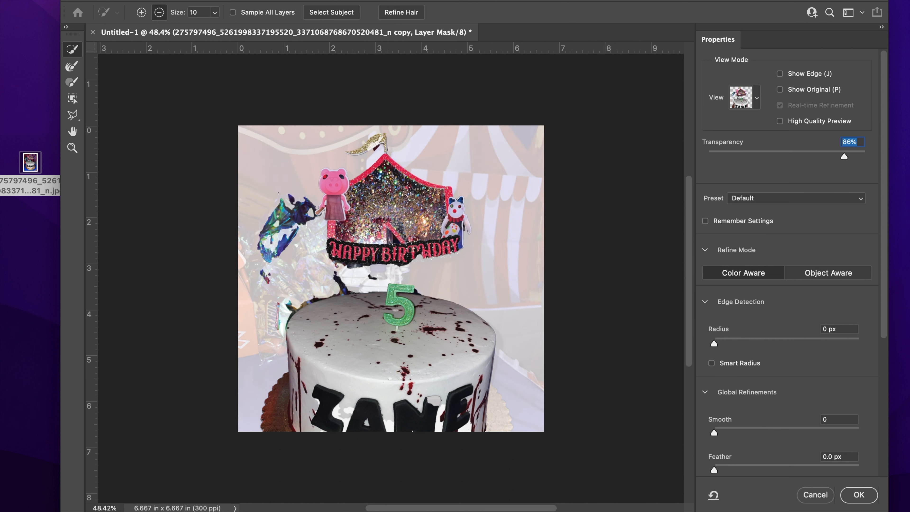
{"action": "key", "text": "bracketright"}
{"action": "key", "text": "bracketright"}
{"action": "key", "text": "bracketright"}
{"action": "key", "text": "bracketright"}
{"action": "key", "text": "bracketright"}
{"action": "key", "text": "bracketright"}
{"action": "key", "text": "bracketright"}
{"action": "key", "text": "bracketright"}
{"action": "left_click", "coordinate": [270, 273]}
{"action": "left_click", "coordinate": [272, 236]}
{"action": "left_click", "coordinate": [274, 218]}
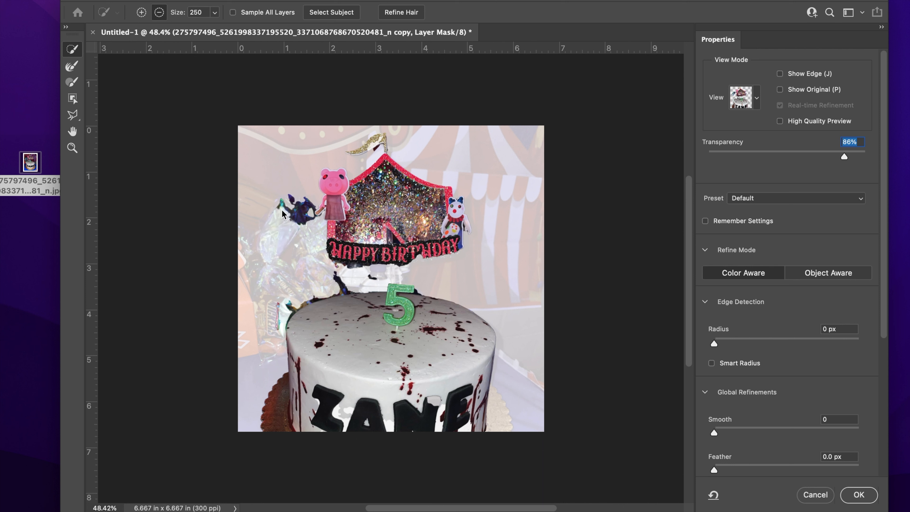
{"action": "left_click", "coordinate": [286, 207]}
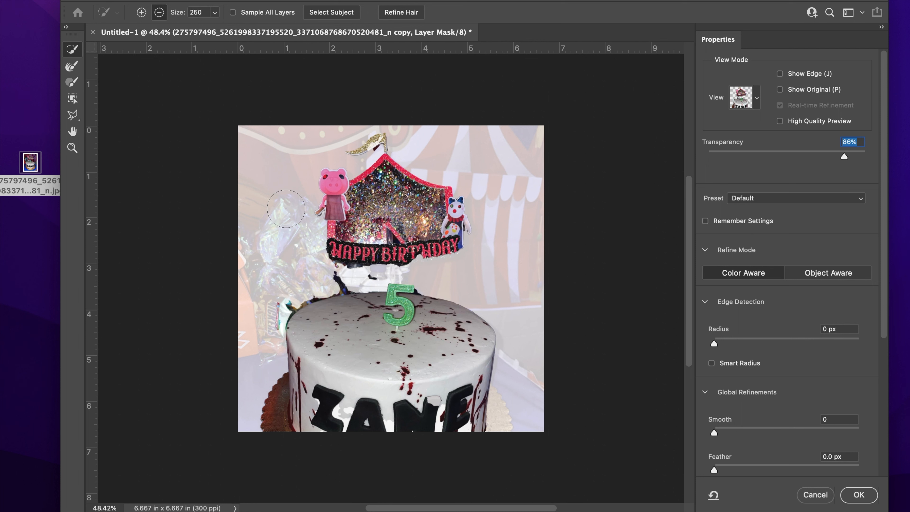
Step: Remove the remnants under the banner's left end, the wrapper scraps and the black spots from the mask
{"action": "scroll", "coordinate": [286, 208], "scroll_direction": "down", "scroll_amount": 3}
{"action": "scroll", "coordinate": [290, 156], "scroll_direction": "up", "scroll_amount": 1}
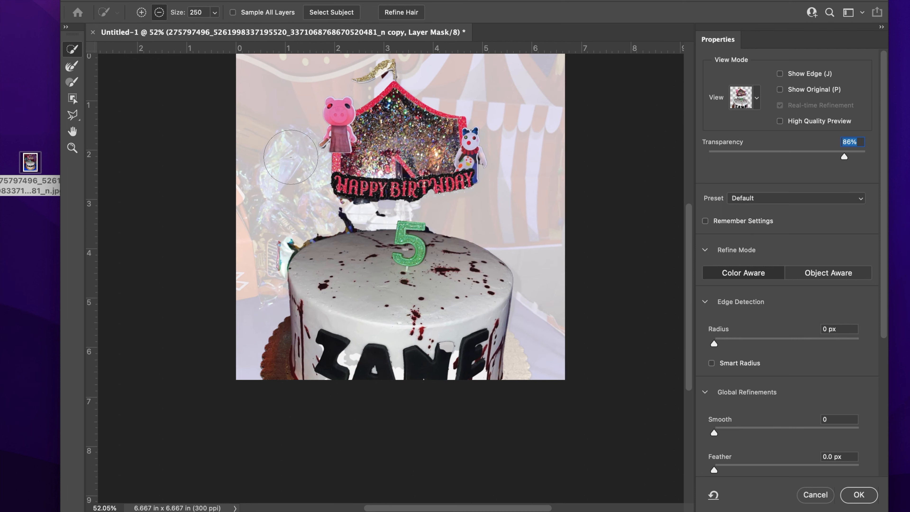
{"action": "scroll", "coordinate": [290, 156], "scroll_direction": "up", "scroll_amount": 4}
{"action": "key", "text": "bracketleft"}
{"action": "key", "text": "bracketleft"}
{"action": "key", "text": "bracketleft"}
{"action": "key", "text": "bracketleft"}
{"action": "key", "text": "bracketleft"}
{"action": "key", "text": "bracketleft"}
{"action": "key", "text": "bracketleft"}
{"action": "key", "text": "bracketleft"}
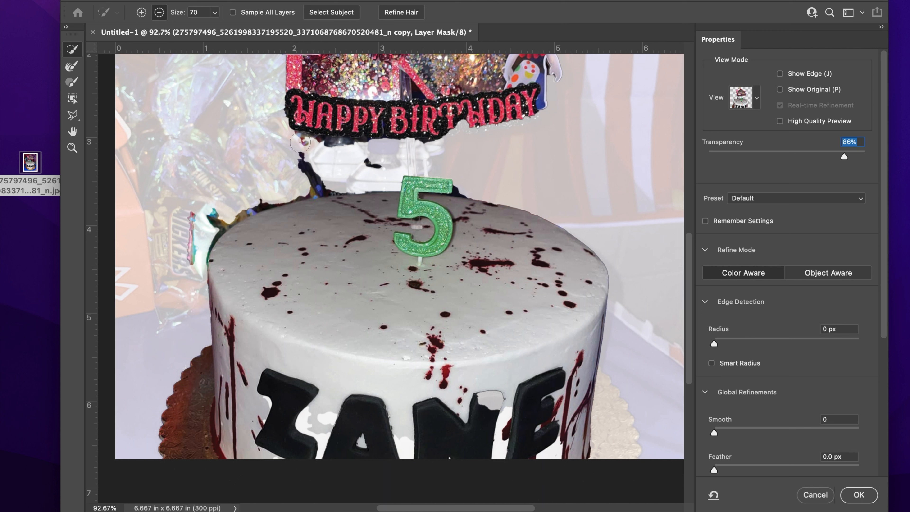
{"action": "mouse_move", "coordinate": [333, 148]}
{"action": "left_mouse_down"}
{"action": "mouse_move", "coordinate": [350, 148]}
{"action": "mouse_move", "coordinate": [312, 157]}
{"action": "mouse_move", "coordinate": [316, 167]}
{"action": "left_mouse_up"}
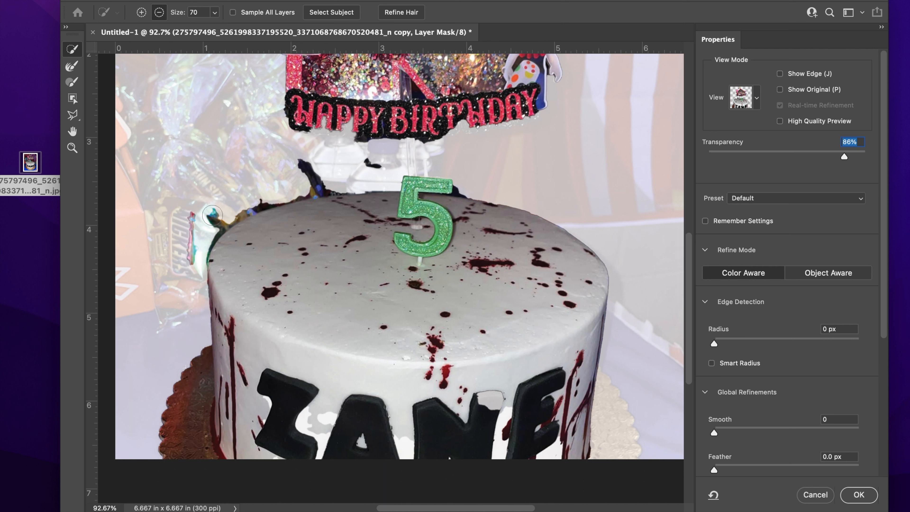
{"action": "left_click_drag", "start_coordinate": [190, 215], "coordinate": [194, 220]}
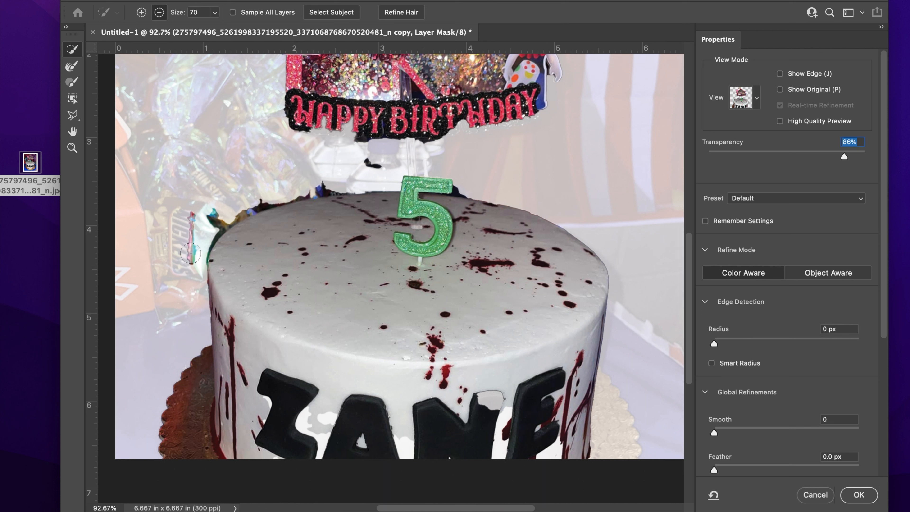
{"action": "left_click_drag", "start_coordinate": [194, 261], "coordinate": [206, 218]}
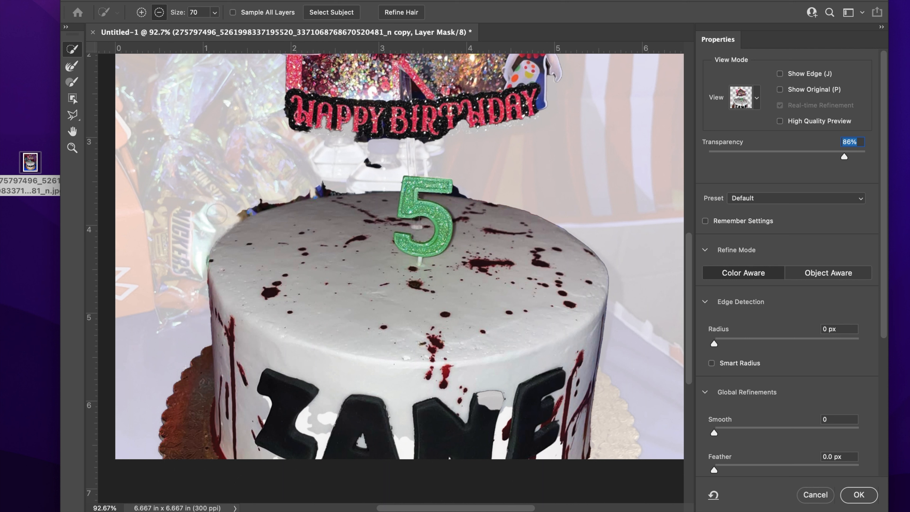
{"action": "left_click", "coordinate": [359, 167]}
{"action": "left_click", "coordinate": [375, 166]}
{"action": "left_click", "coordinate": [375, 164]}
{"action": "left_click", "coordinate": [372, 165]}
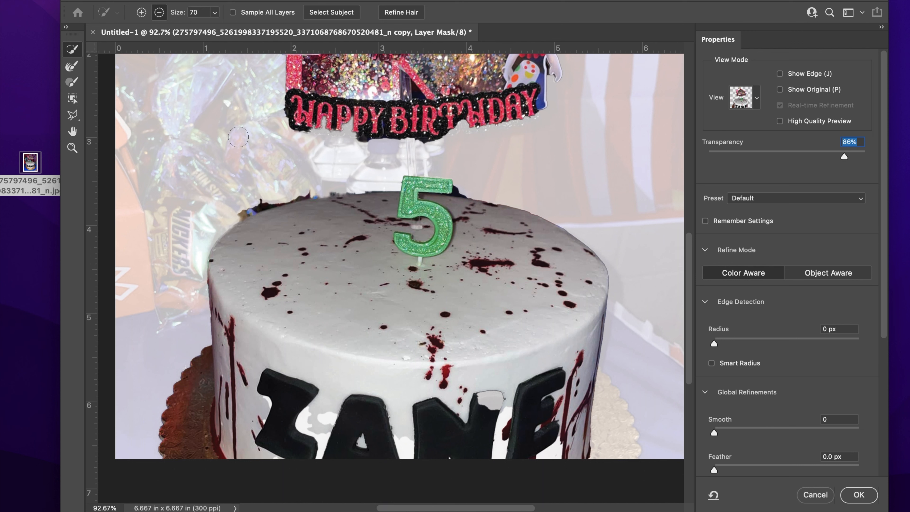
{"action": "left_click", "coordinate": [72, 115]}
{"action": "left_click", "coordinate": [116, 128]}
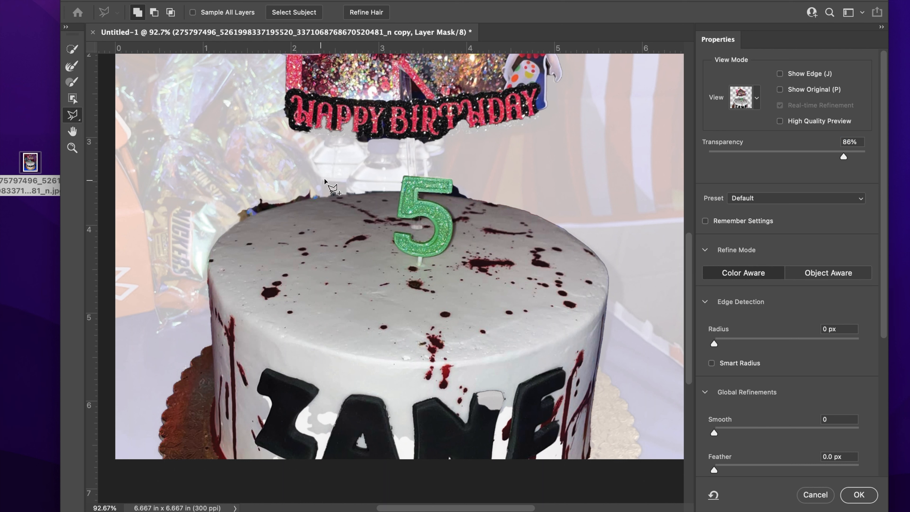
Step: Add a polygonal outline along the cake's top edge to the mask
{"action": "key", "text": "super+plus"}
{"action": "key", "text": "super+plus"}
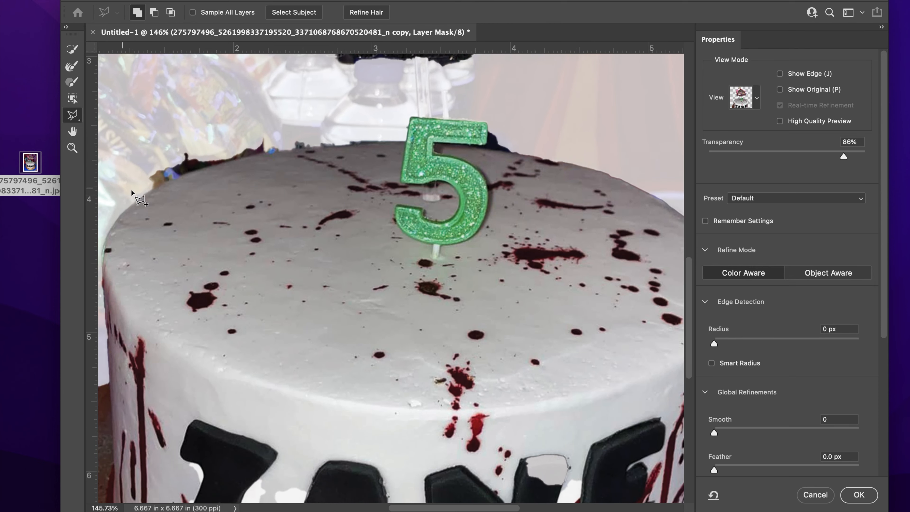
{"action": "left_click", "coordinate": [166, 184]}
{"action": "left_click", "coordinate": [263, 154]}
{"action": "left_click", "coordinate": [280, 152]}
{"action": "left_click", "coordinate": [339, 146]}
{"action": "left_click", "coordinate": [333, 126]}
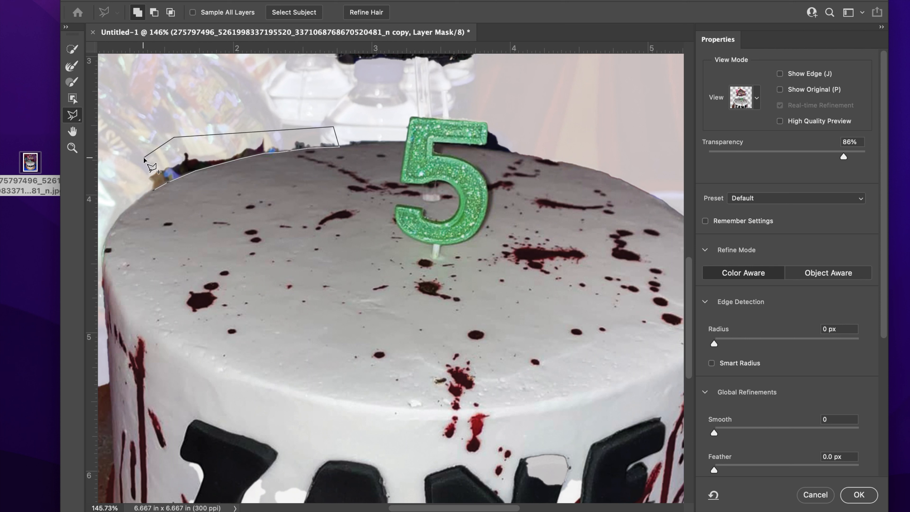
{"action": "left_click", "coordinate": [155, 190]}
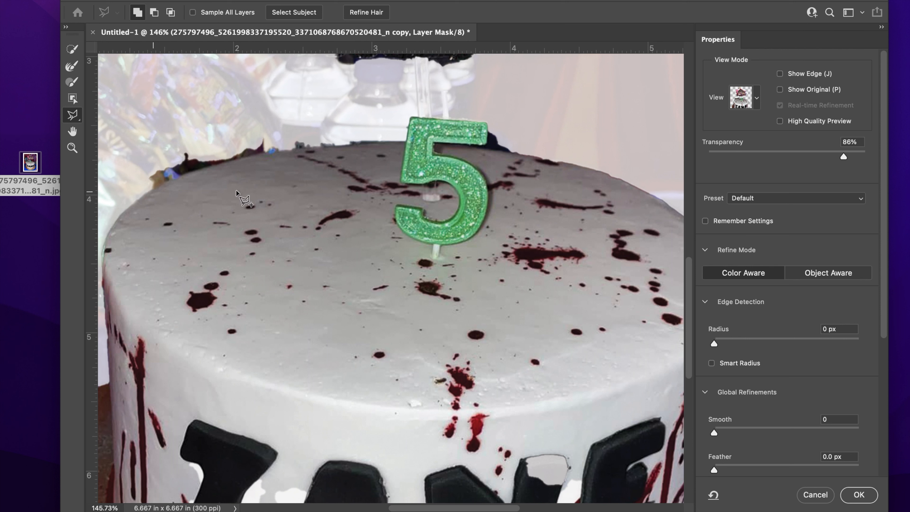
Step: Subtract the leftover background above the cake's top edge from the mask
{"action": "left_click", "coordinate": [154, 15]}
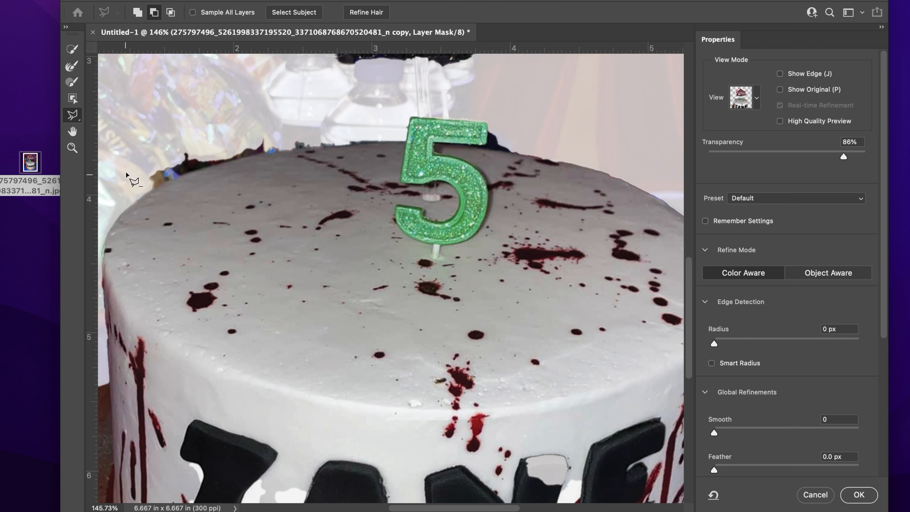
{"action": "left_click", "coordinate": [153, 188]}
{"action": "left_click", "coordinate": [192, 171]}
{"action": "left_click", "coordinate": [234, 159]}
{"action": "left_click", "coordinate": [267, 153]}
{"action": "left_click", "coordinate": [382, 143]}
{"action": "left_click", "coordinate": [372, 125]}
{"action": "left_click", "coordinate": [169, 116]}
{"action": "left_click", "coordinate": [139, 147]}
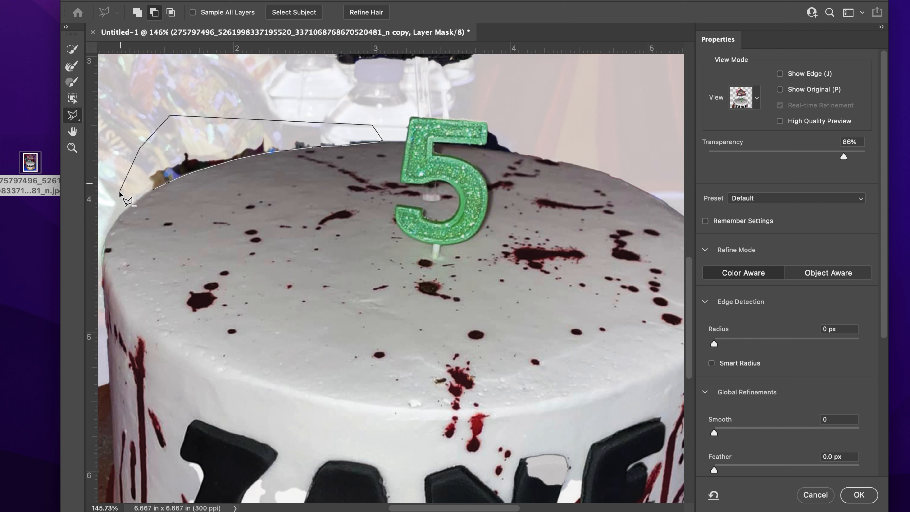
{"action": "left_click", "coordinate": [154, 189]}
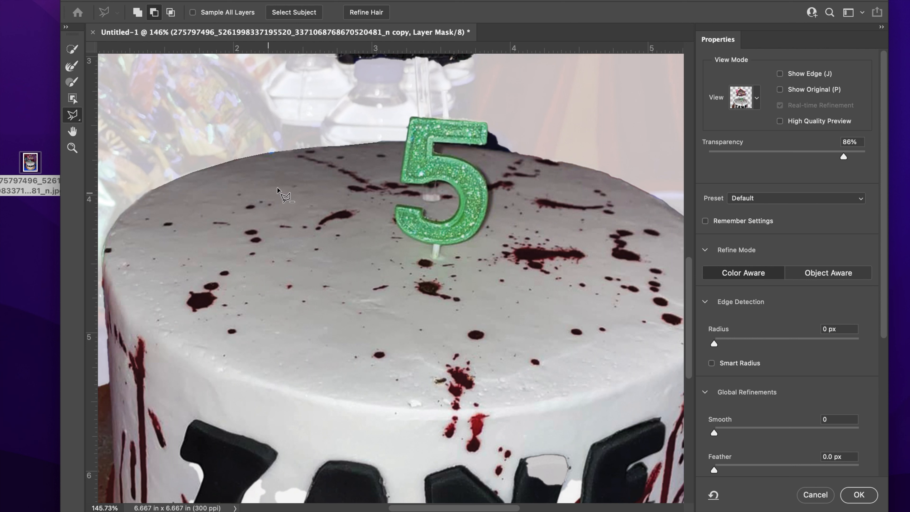
{"action": "scroll", "coordinate": [378, 312], "scroll_direction": "right", "scroll_amount": 5}
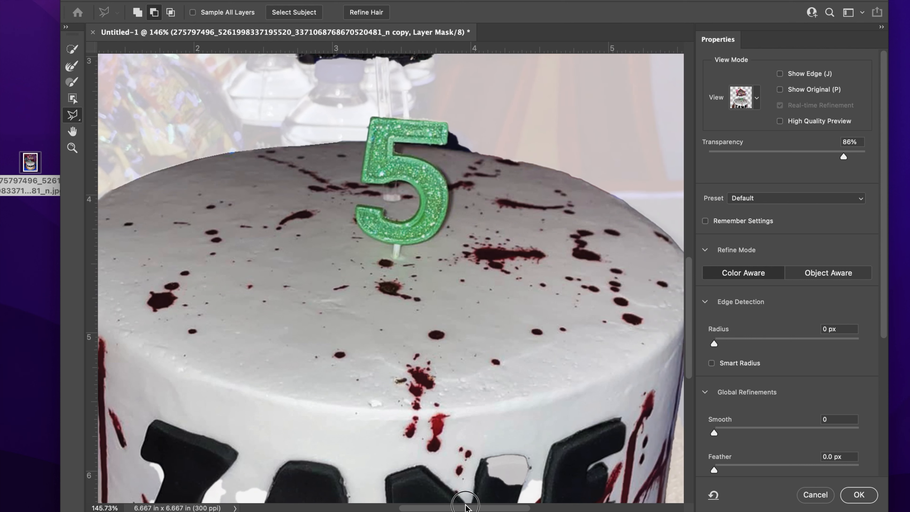
{"action": "scroll", "coordinate": [379, 312], "scroll_direction": "up", "scroll_amount": 3}
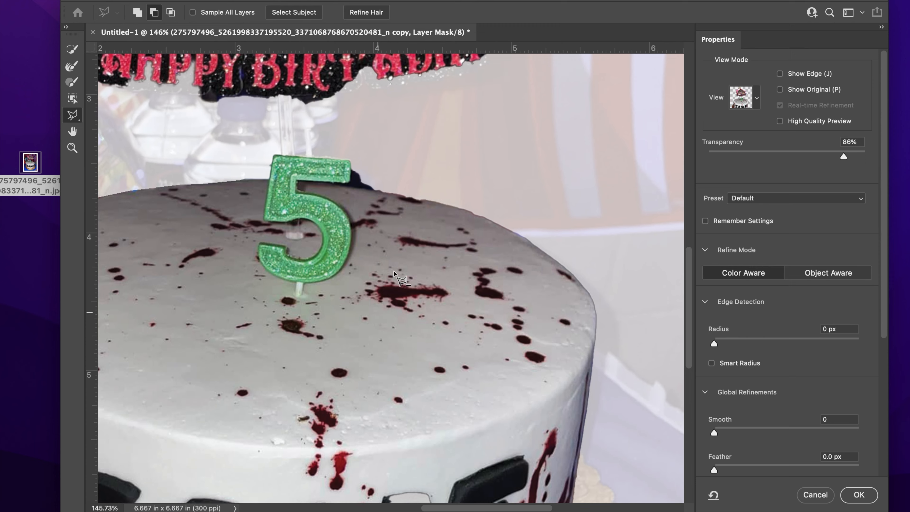
{"action": "scroll", "coordinate": [392, 233], "scroll_direction": "up", "scroll_amount": 5}
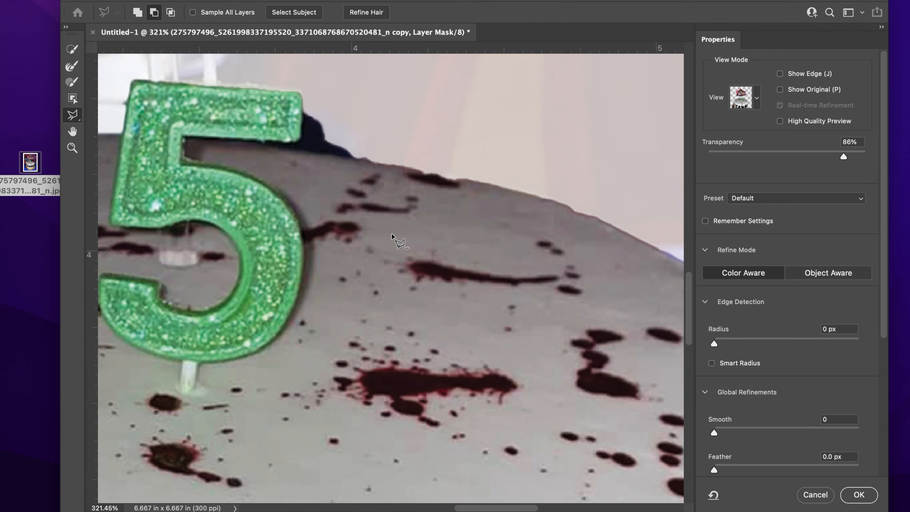
{"action": "scroll", "coordinate": [351, 219], "scroll_direction": "up", "scroll_amount": 2}
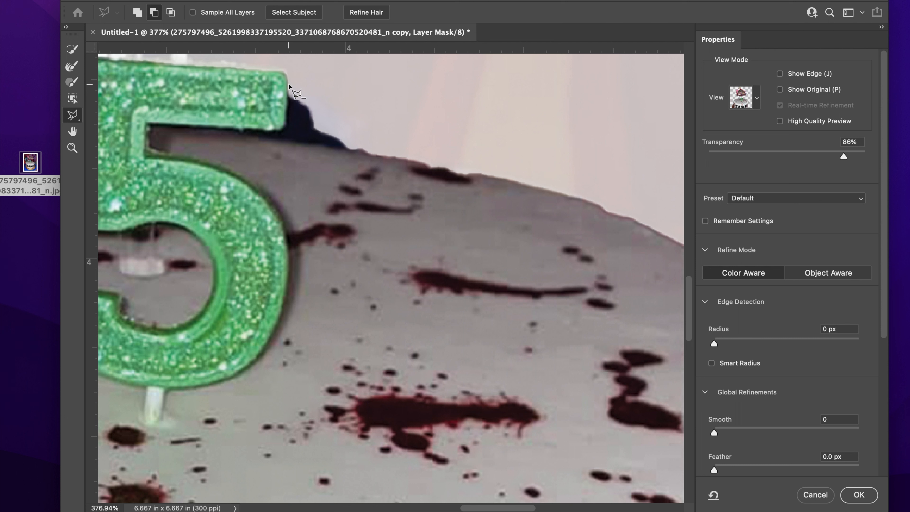
{"action": "mouse_move", "coordinate": [288, 85]}
{"action": "left_mouse_down"}
{"action": "mouse_move", "coordinate": [287, 130]}
{"action": "mouse_move", "coordinate": [211, 127]}
{"action": "mouse_move", "coordinate": [345, 154]}
{"action": "mouse_move", "coordinate": [337, 105]}
{"action": "mouse_move", "coordinate": [289, 85]}
{"action": "left_mouse_up"}
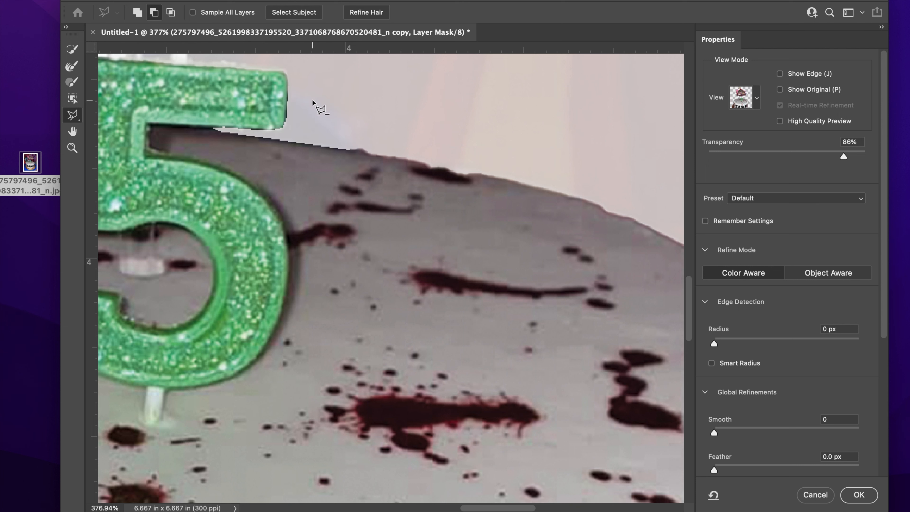
Step: Lasso the clear stick between the HAPPY BIRTHDAY banner and the 5 back into the mask
{"action": "key", "text": "super+minus"}
{"action": "key", "text": "super+minus"}
{"action": "key", "text": "super+minus"}
{"action": "key", "text": "super+minus"}
{"action": "key", "text": "super+minus"}
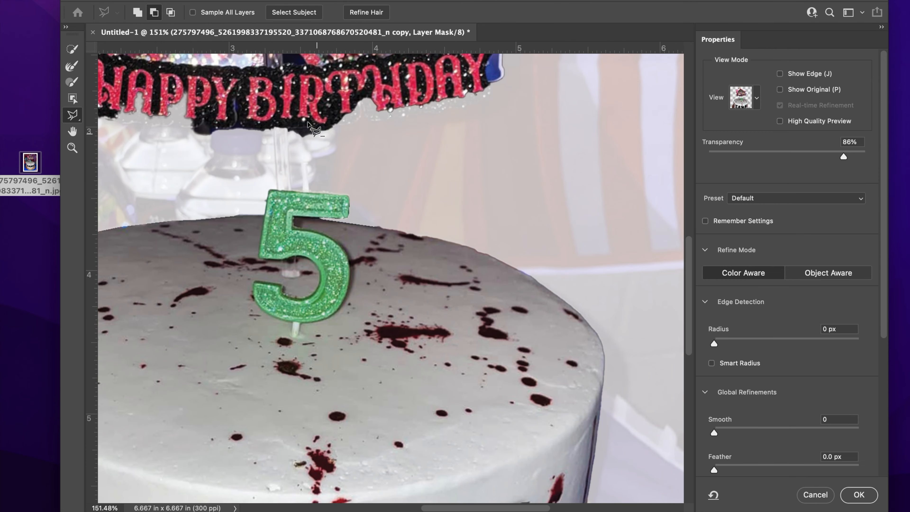
{"action": "left_click", "coordinate": [138, 13]}
{"action": "left_click", "coordinate": [275, 126]}
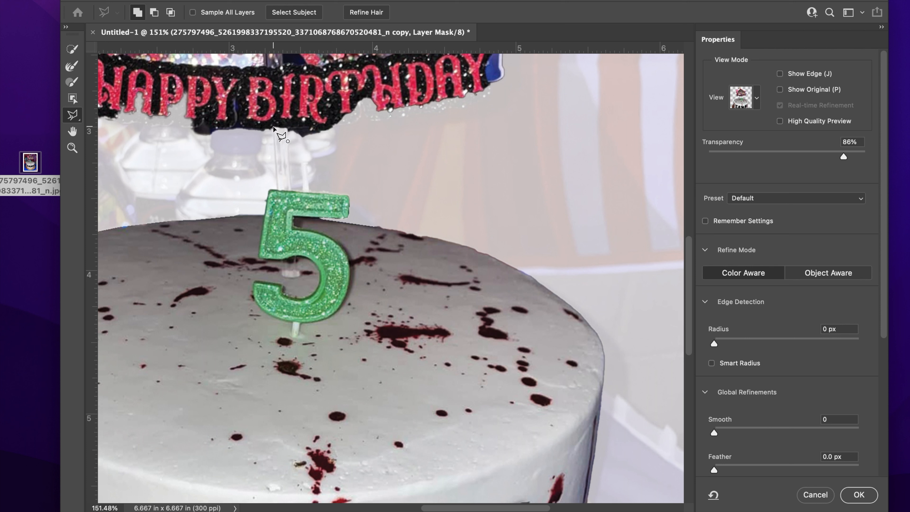
{"action": "left_click", "coordinate": [277, 191]}
{"action": "left_click", "coordinate": [290, 190]}
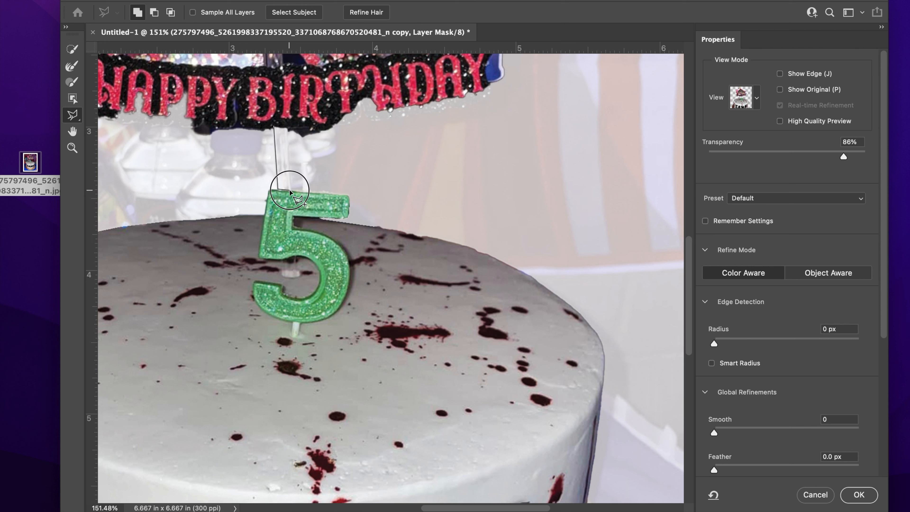
{"action": "left_click", "coordinate": [287, 127]}
{"action": "left_click", "coordinate": [273, 125]}
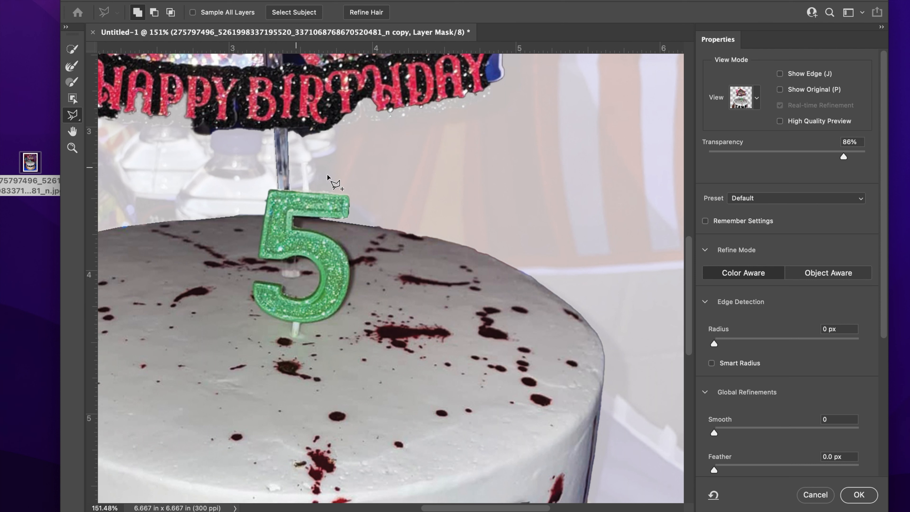
{"action": "scroll", "coordinate": [187, 154], "scroll_direction": "up", "scroll_amount": 3}
{"action": "scroll", "coordinate": [187, 154], "scroll_direction": "up", "scroll_amount": 3}
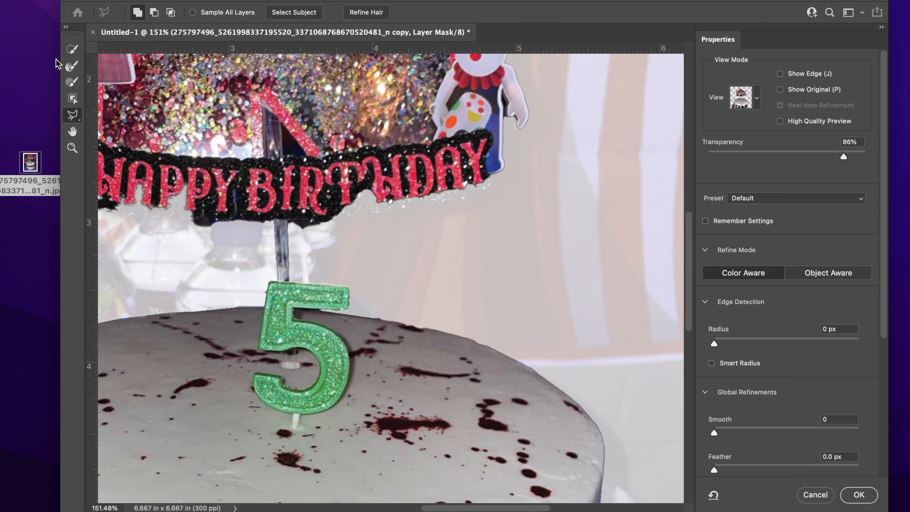
Step: Refine the HAPPY BIRTHDAY banner's lower edge with the Refine Edge Brush
{"action": "left_click", "coordinate": [73, 84]}
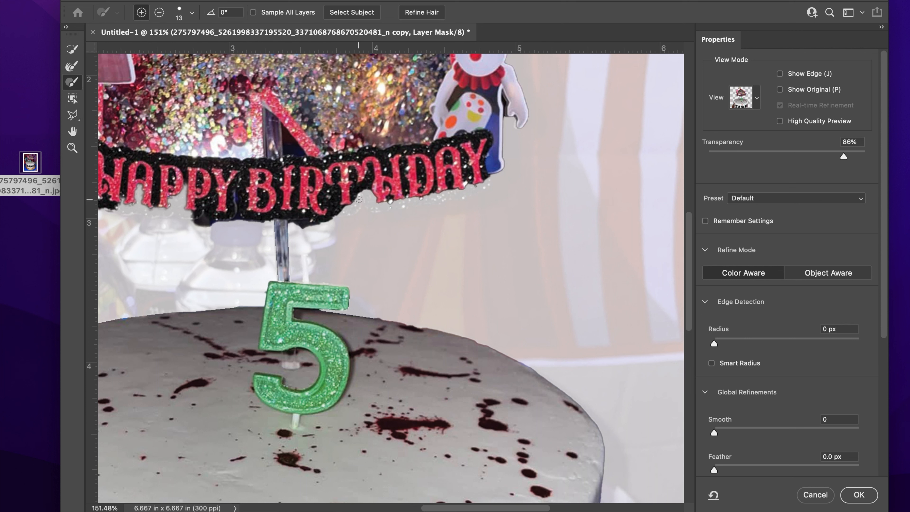
{"action": "scroll", "coordinate": [359, 199], "scroll_direction": "up", "scroll_amount": 3}
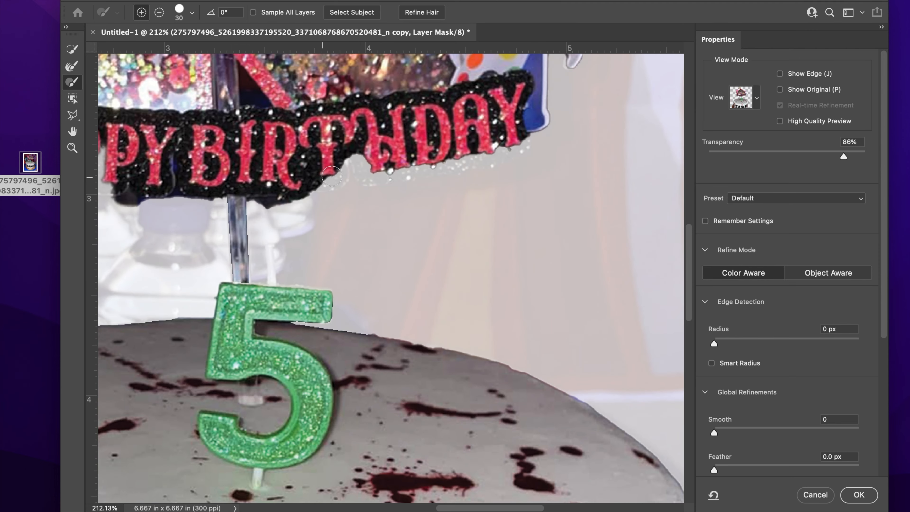
{"action": "scroll", "coordinate": [324, 179], "scroll_direction": "up", "scroll_amount": 4}
{"action": "mouse_move", "coordinate": [341, 232]}
{"action": "left_mouse_down"}
{"action": "mouse_move", "coordinate": [348, 258]}
{"action": "mouse_move", "coordinate": [365, 243]}
{"action": "mouse_move", "coordinate": [492, 239]}
{"action": "mouse_move", "coordinate": [597, 209]}
{"action": "mouse_move", "coordinate": [541, 259]}
{"action": "mouse_move", "coordinate": [600, 208]}
{"action": "left_mouse_up"}
{"action": "scroll", "coordinate": [598, 215], "scroll_direction": "up", "scroll_amount": 2}
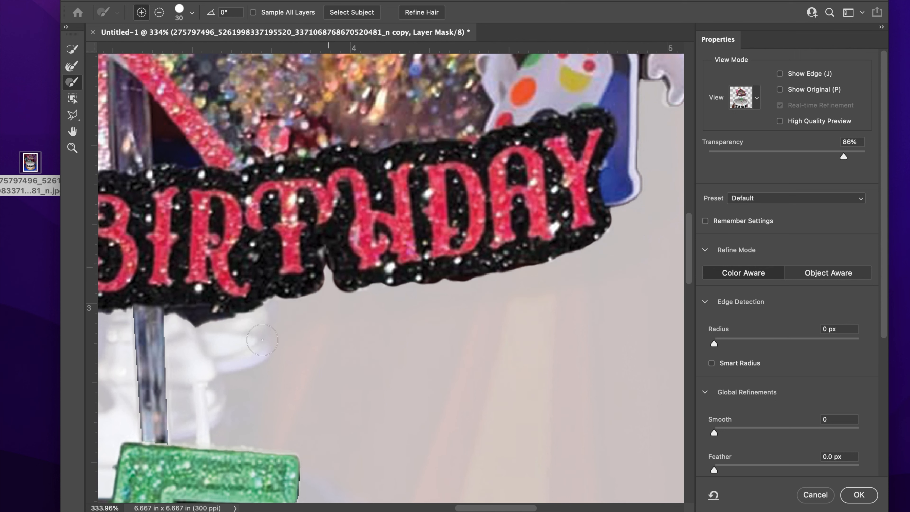
Step: Lasso away the background beneath the banner in Subtract mode
{"action": "left_click", "coordinate": [72, 115]}
{"action": "scroll", "coordinate": [265, 333], "scroll_direction": "up", "scroll_amount": 4}
{"action": "left_click", "coordinate": [270, 335]}
{"action": "left_click", "coordinate": [270, 322]}
{"action": "left_click", "coordinate": [344, 319]}
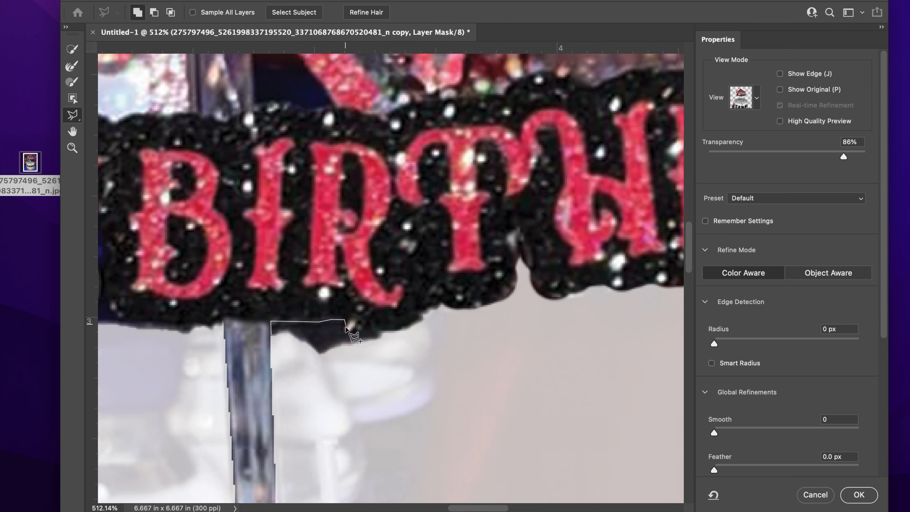
{"action": "key", "text": "Escape"}
{"action": "left_click", "coordinate": [155, 12]}
{"action": "left_click", "coordinate": [270, 336]}
{"action": "left_click", "coordinate": [270, 323]}
{"action": "left_click", "coordinate": [306, 322]}
{"action": "left_click", "coordinate": [373, 337]}
Step: Paint the banner's lower edge back into the mask
{"action": "double_click", "coordinate": [337, 376]}
{"action": "left_click_drag", "start_coordinate": [459, 507], "coordinate": [398, 507]}
{"action": "left_click", "coordinate": [72, 82]}
{"action": "mouse_move", "coordinate": [187, 248]}
{"action": "left_mouse_down"}
{"action": "mouse_move", "coordinate": [509, 283]}
{"action": "mouse_move", "coordinate": [289, 205]}
{"action": "left_mouse_up"}
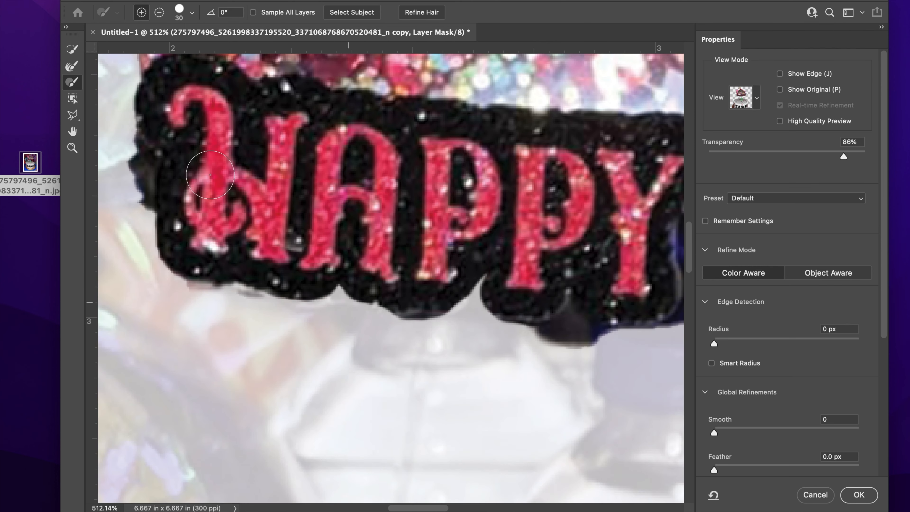
Step: With a smaller subtracting brush, erase the banner's left bulge, the knife's dark fringe and the flag fringes
{"action": "left_click", "coordinate": [159, 12]}
{"action": "key", "text": "bracketleft"}
{"action": "key", "text": "bracketleft"}
{"action": "mouse_move", "coordinate": [120, 165]}
{"action": "left_mouse_down"}
{"action": "mouse_move", "coordinate": [146, 210]}
{"action": "mouse_move", "coordinate": [135, 197]}
{"action": "left_mouse_up"}
{"action": "scroll", "coordinate": [134, 197], "scroll_direction": "down", "scroll_amount": 5}
{"action": "scroll", "coordinate": [135, 197], "scroll_direction": "up", "scroll_amount": 5}
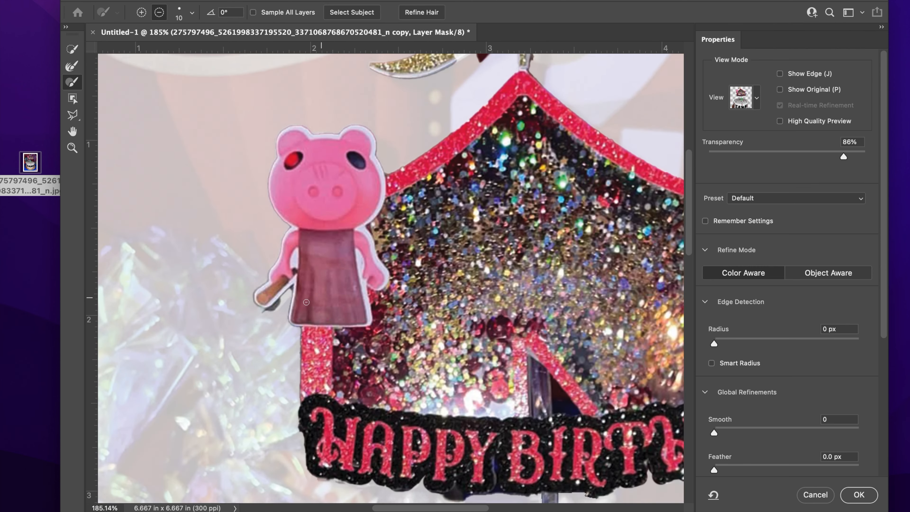
{"action": "scroll", "coordinate": [135, 197], "scroll_direction": "down", "scroll_amount": 1}
{"action": "scroll", "coordinate": [241, 279], "scroll_direction": "up", "scroll_amount": 5}
{"action": "scroll", "coordinate": [387, 314], "scroll_direction": "left", "scroll_amount": 3}
{"action": "mouse_move", "coordinate": [386, 314]}
{"action": "left_mouse_down"}
{"action": "mouse_move", "coordinate": [435, 295]}
{"action": "mouse_move", "coordinate": [422, 288]}
{"action": "left_mouse_up"}
{"action": "scroll", "coordinate": [459, 311], "scroll_direction": "right", "scroll_amount": 5}
{"action": "scroll", "coordinate": [459, 311], "scroll_direction": "up", "scroll_amount": 5}
{"action": "mouse_move", "coordinate": [530, 285]}
{"action": "left_mouse_down"}
{"action": "mouse_move", "coordinate": [501, 284]}
{"action": "mouse_move", "coordinate": [430, 344]}
{"action": "left_mouse_up"}
{"action": "left_click_drag", "start_coordinate": [481, 312], "coordinate": [438, 340]}
{"action": "left_click_drag", "start_coordinate": [586, 335], "coordinate": [584, 286]}
Step: Lasso out the dark patch under the gold flag and restore the flag's glitter and white patch
{"action": "left_click", "coordinate": [77, 116]}
{"action": "left_click", "coordinate": [501, 271]}
{"action": "left_click", "coordinate": [425, 313]}
{"action": "left_click", "coordinate": [425, 339]}
{"action": "left_click", "coordinate": [445, 358]}
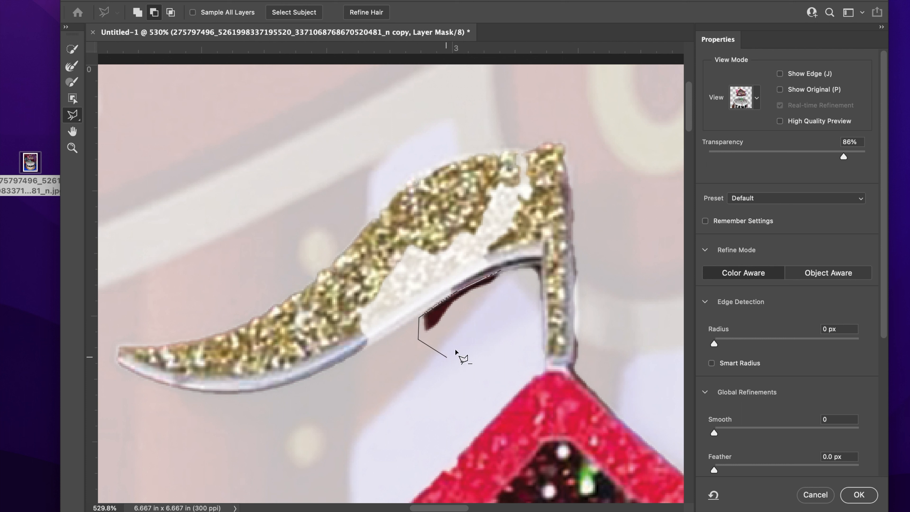
{"action": "left_click", "coordinate": [500, 271]}
{"action": "left_click", "coordinate": [74, 84]}
{"action": "mouse_move", "coordinate": [519, 170]}
{"action": "left_mouse_down"}
{"action": "mouse_move", "coordinate": [502, 234]}
{"action": "mouse_move", "coordinate": [361, 300]}
{"action": "mouse_move", "coordinate": [420, 287]}
{"action": "mouse_move", "coordinate": [372, 292]}
{"action": "mouse_move", "coordinate": [465, 255]}
{"action": "left_mouse_up"}
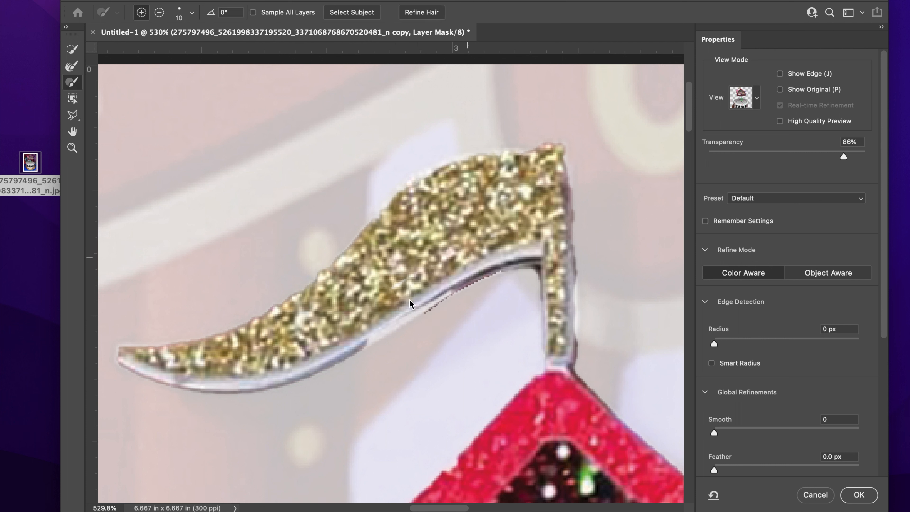
{"action": "left_click_drag", "start_coordinate": [444, 295], "coordinate": [345, 340]}
{"action": "scroll", "coordinate": [512, 307], "scroll_direction": "down", "scroll_amount": 8}
{"action": "scroll", "coordinate": [504, 352], "scroll_direction": "down", "scroll_amount": 5}
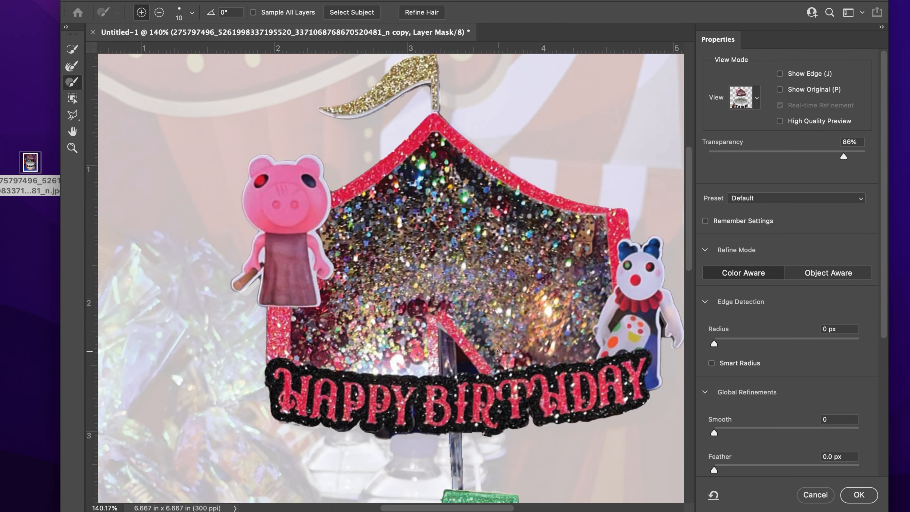
{"action": "scroll", "coordinate": [458, 382], "scroll_direction": "down", "scroll_amount": 2}
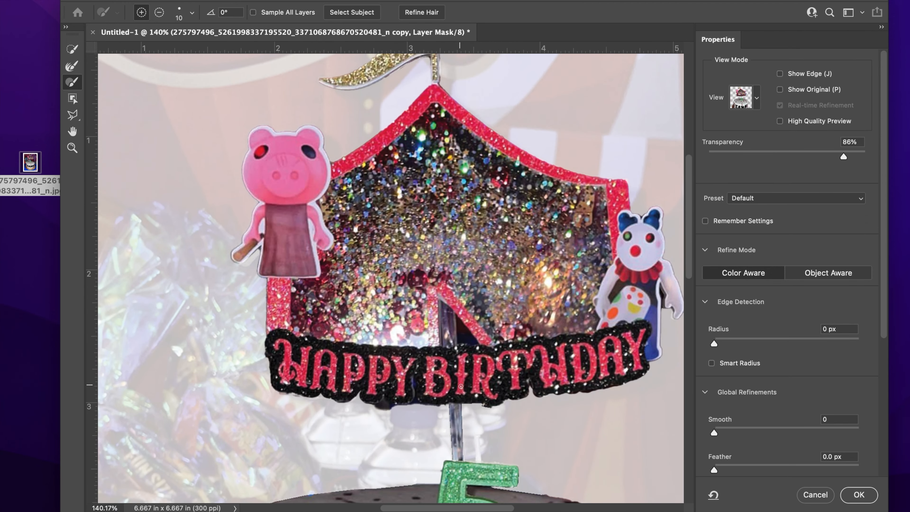
{"action": "scroll", "coordinate": [464, 386], "scroll_direction": "down", "scroll_amount": 2}
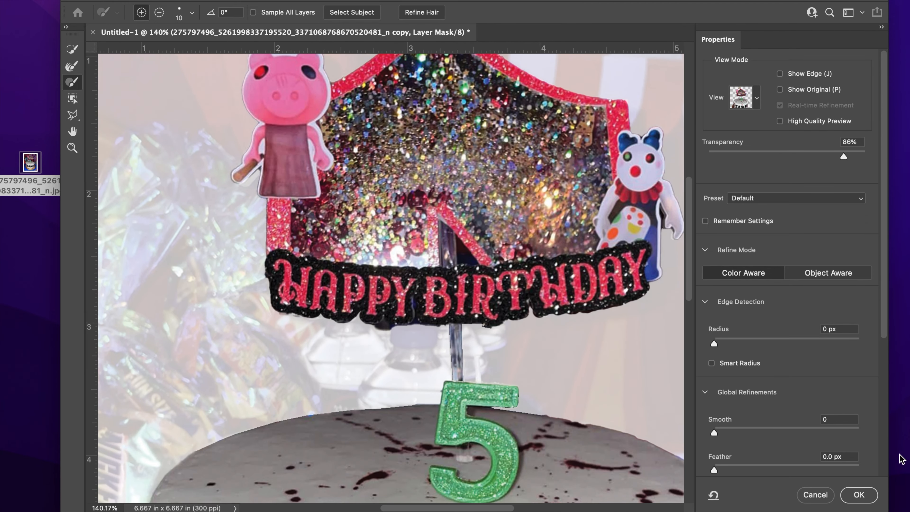
Step: Feather the mask edge 4 px, smooth it to 15, and apply the refined mask
{"action": "left_click_drag", "start_coordinate": [714, 470], "coordinate": [735, 468]}
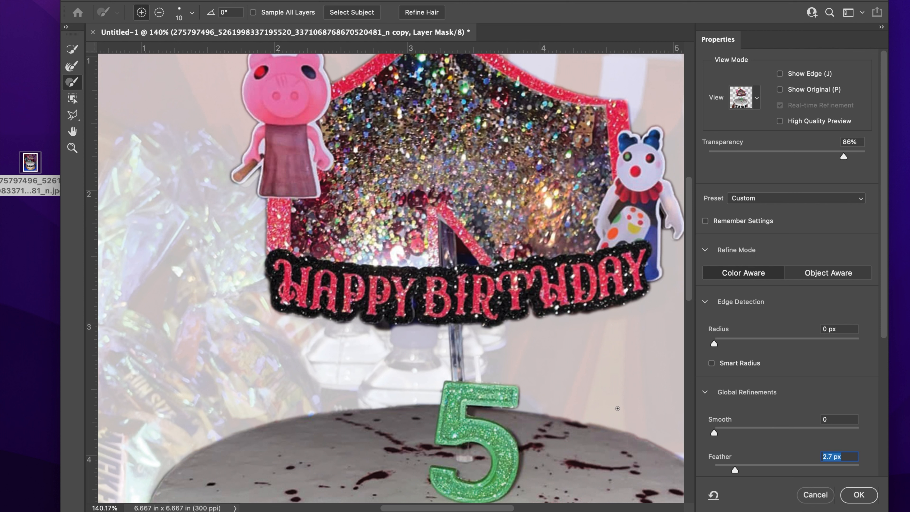
{"action": "left_click_drag", "start_coordinate": [734, 471], "coordinate": [747, 473]}
{"action": "scroll", "coordinate": [547, 347], "scroll_direction": "up", "scroll_amount": 5}
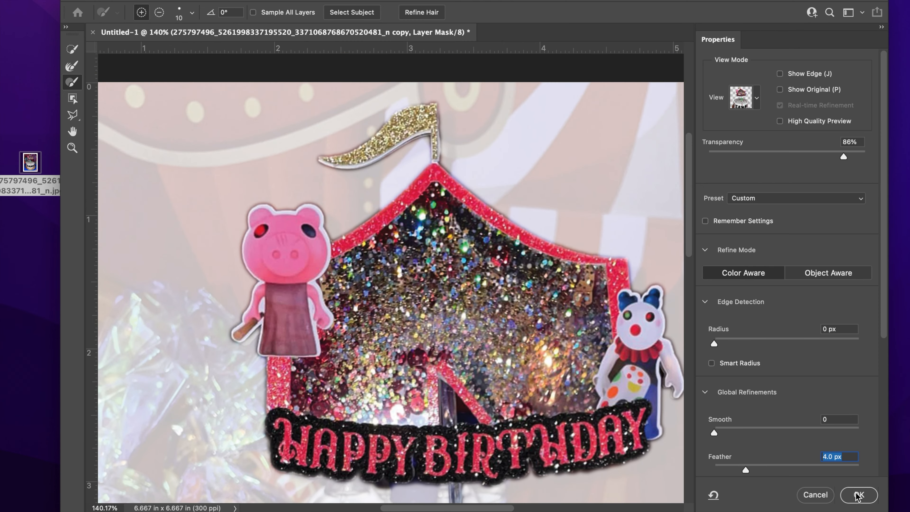
{"action": "left_click_drag", "start_coordinate": [714, 432], "coordinate": [736, 433]}
{"action": "left_click", "coordinate": [849, 495]}
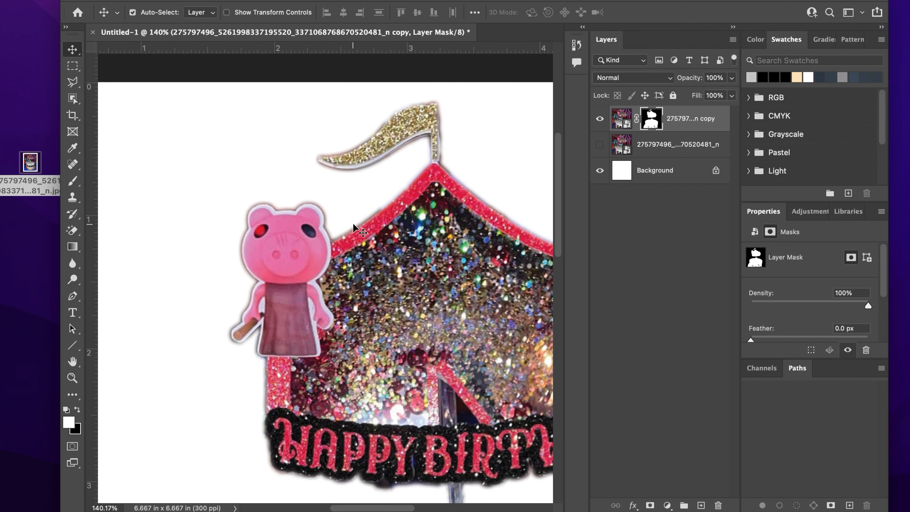
Step: Reopen Select and Mask with the Refine Edge Brush active
{"action": "scroll", "coordinate": [354, 228], "scroll_direction": "down", "scroll_amount": 10}
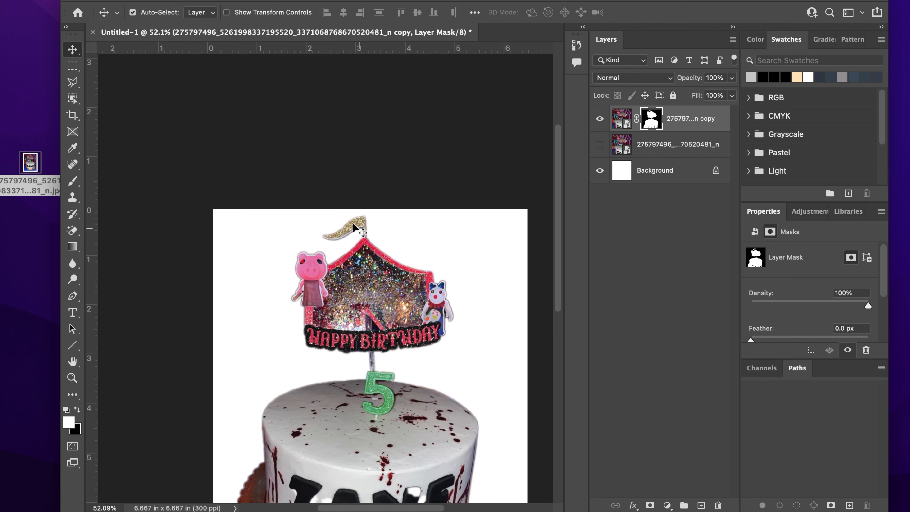
{"action": "scroll", "coordinate": [394, 304], "scroll_direction": "down", "scroll_amount": 2}
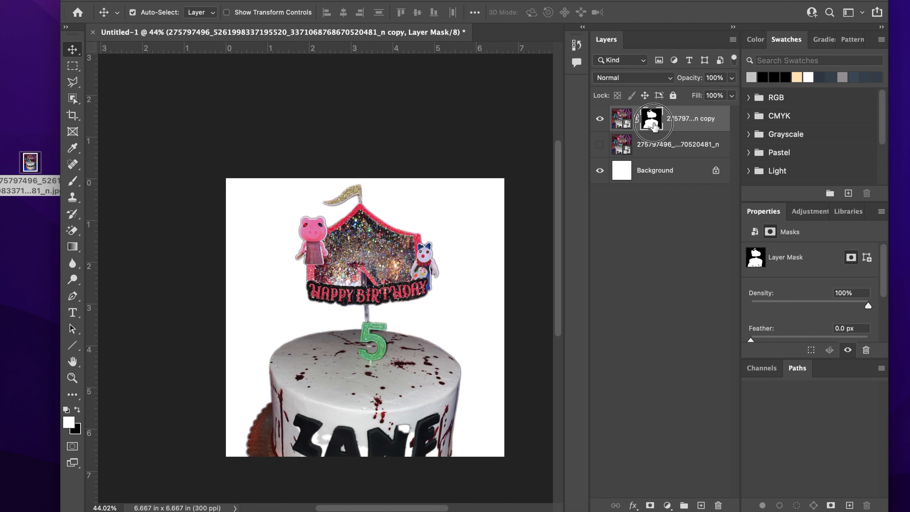
{"action": "key", "text": "super+alt+r"}
{"action": "key", "text": "b"}
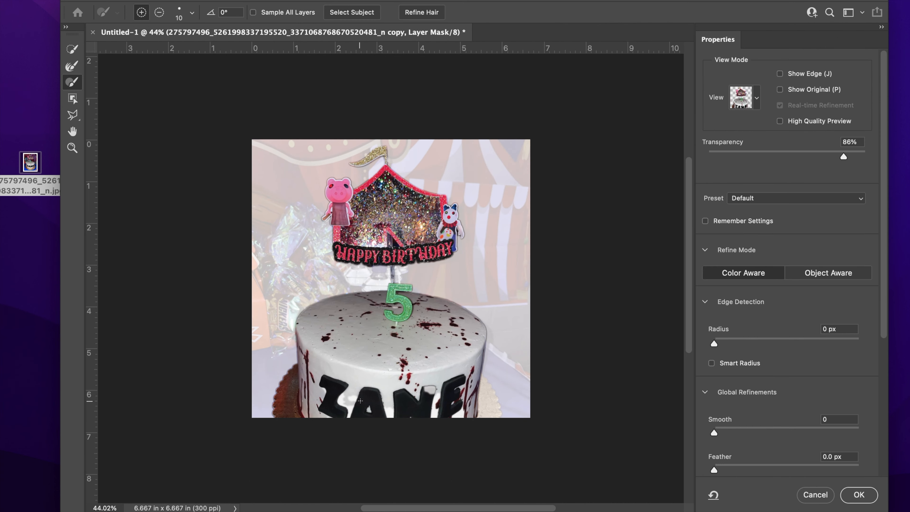
Step: With a 70 Refine Edge Brush, paint back the lettering's bottom edge and the brown cake board
{"action": "scroll", "coordinate": [359, 400], "scroll_direction": "up", "scroll_amount": 3}
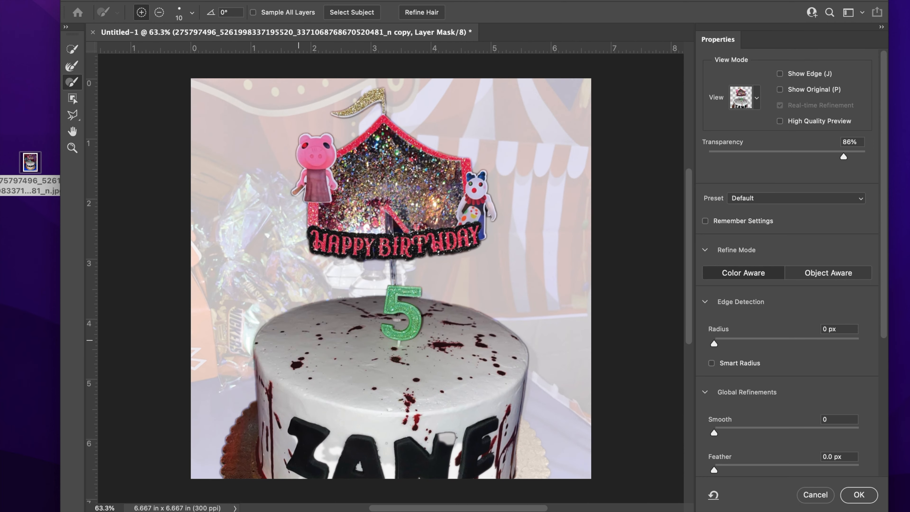
{"action": "scroll", "coordinate": [387, 443], "scroll_direction": "up", "scroll_amount": 5}
{"action": "scroll", "coordinate": [253, 364], "scroll_direction": "down", "scroll_amount": 1}
{"action": "scroll", "coordinate": [253, 364], "scroll_direction": "down", "scroll_amount": 10}
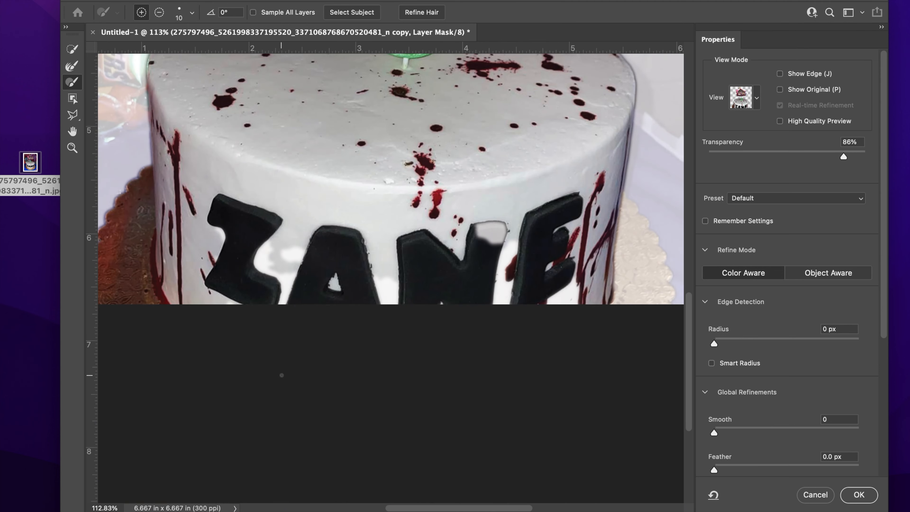
{"action": "key", "text": "bracketright"}
{"action": "key", "text": "bracketright"}
{"action": "mouse_move", "coordinate": [264, 252]}
{"action": "left_mouse_down"}
{"action": "mouse_move", "coordinate": [267, 290]}
{"action": "mouse_move", "coordinate": [313, 299]}
{"action": "mouse_move", "coordinate": [329, 282]}
{"action": "mouse_move", "coordinate": [380, 291]}
{"action": "mouse_move", "coordinate": [463, 278]}
{"action": "mouse_move", "coordinate": [501, 237]}
{"action": "left_mouse_up"}
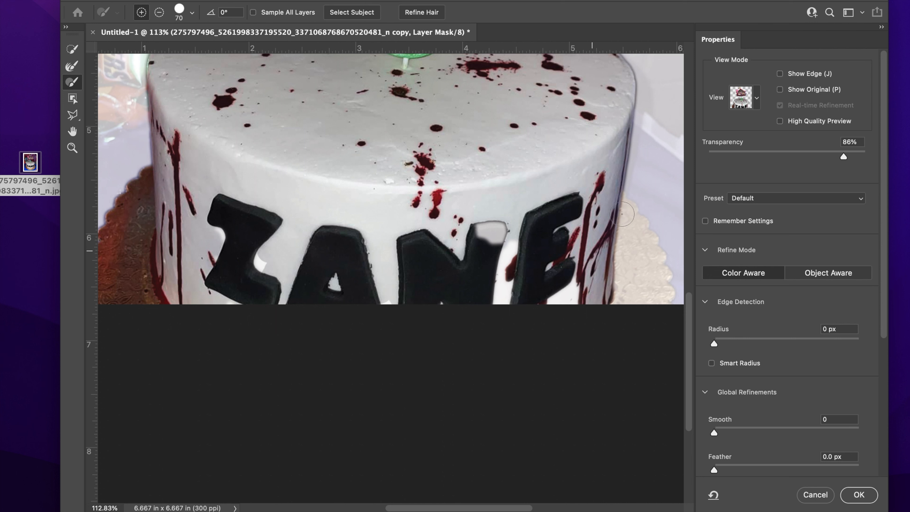
{"action": "left_click_drag", "start_coordinate": [625, 208], "coordinate": [645, 245]}
{"action": "mouse_move", "coordinate": [657, 277]}
{"action": "left_mouse_down"}
{"action": "mouse_move", "coordinate": [620, 306]}
{"action": "mouse_move", "coordinate": [624, 234]}
{"action": "mouse_move", "coordinate": [631, 285]}
{"action": "left_mouse_up"}
Step: Apply the refined cake mask and duplicate the masked cake layer
{"action": "scroll", "coordinate": [634, 323], "scroll_direction": "down", "scroll_amount": 5}
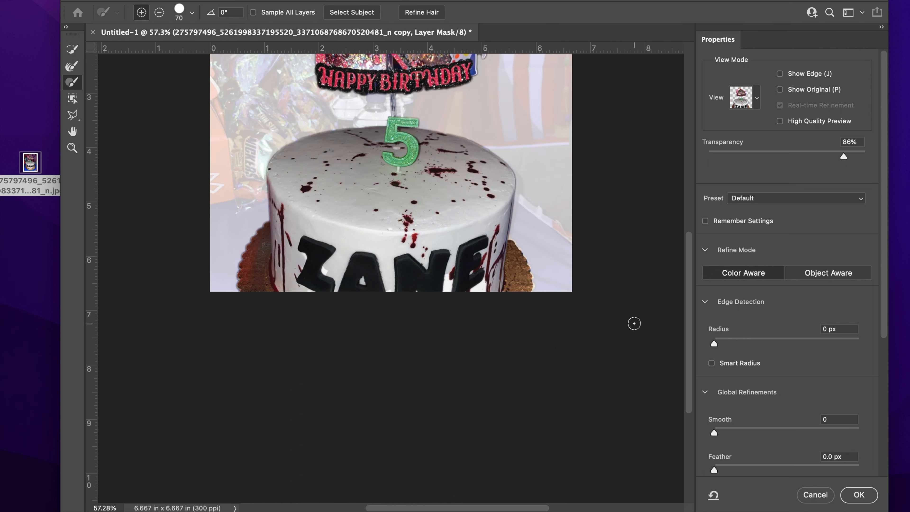
{"action": "left_click", "coordinate": [858, 494]}
{"action": "left_click_drag", "start_coordinate": [692, 123], "coordinate": [701, 505]}
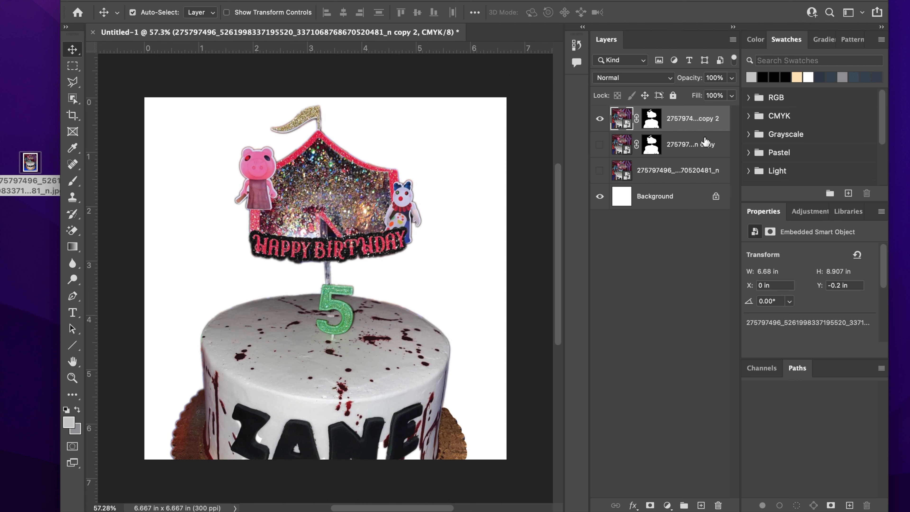
Step: Rename the original masked layer to 'cake'
{"action": "double_click", "coordinate": [696, 144]}
{"action": "type", "text": "c"}
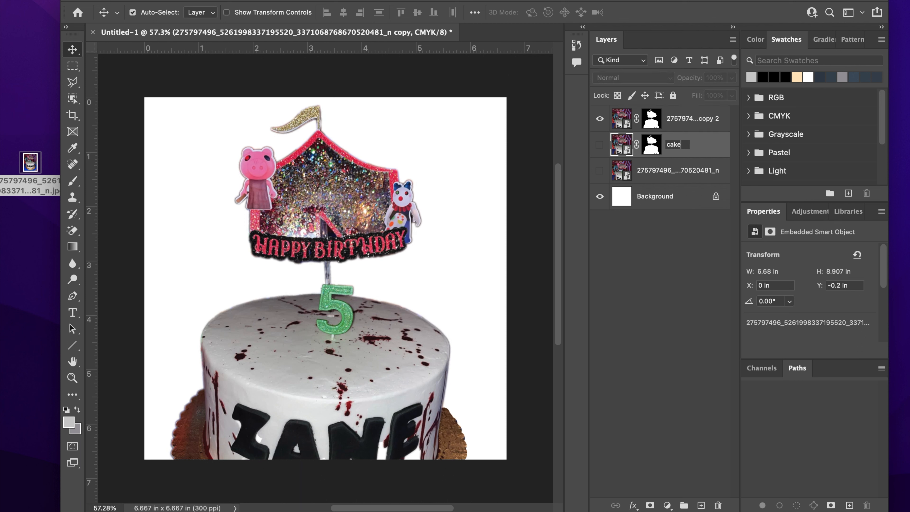
{"action": "type", "text": "ake"}
{"action": "key", "text": "Return"}
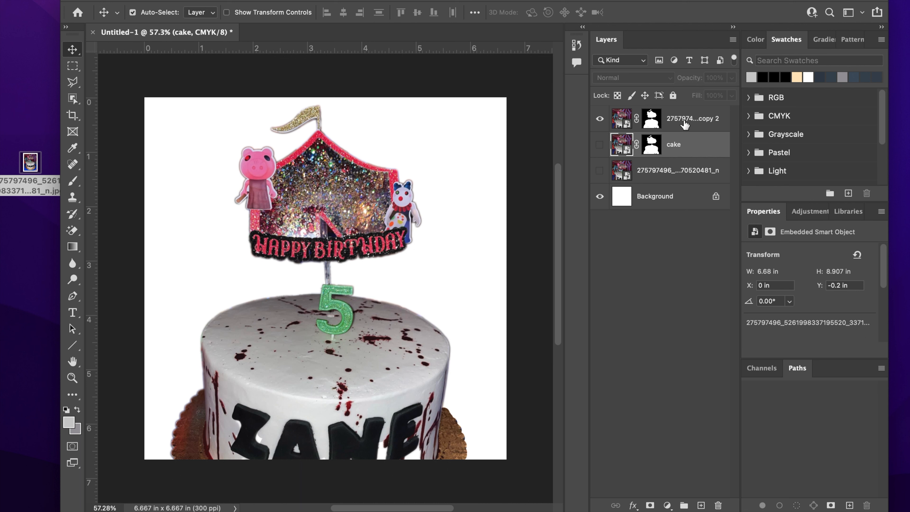
Step: Rename the duplicate layer to 'bg' and open its mask in Select and Mask
{"action": "double_click", "coordinate": [684, 121]}
{"action": "type", "text": "bg"}
{"action": "key", "text": "Return"}
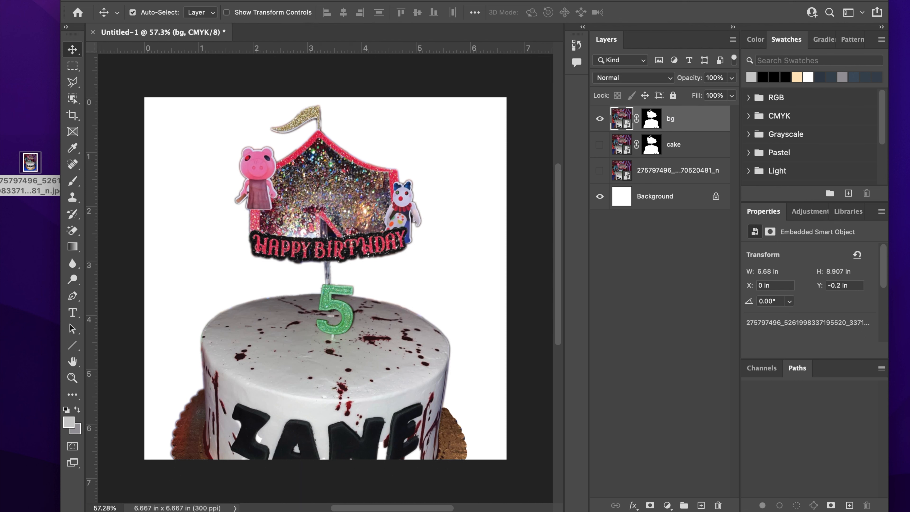
{"action": "left_click", "coordinate": [651, 124]}
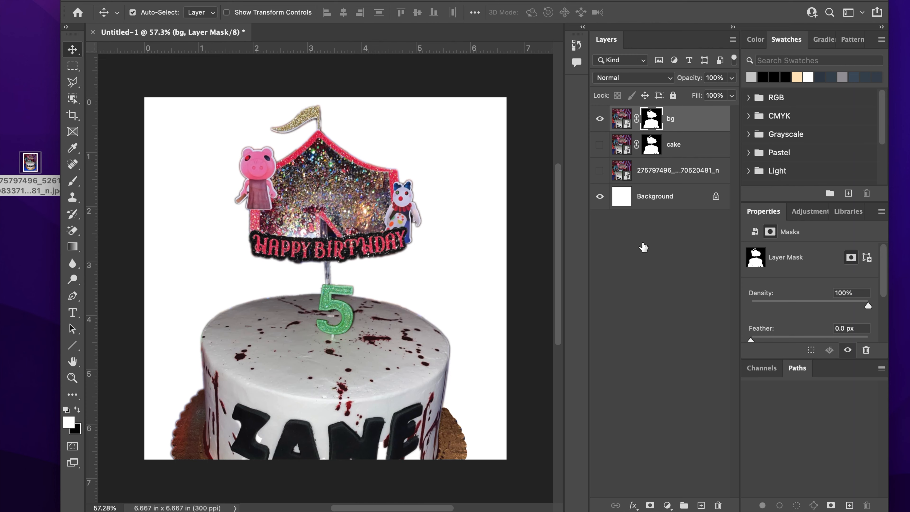
{"action": "key", "text": "alt+super+r"}
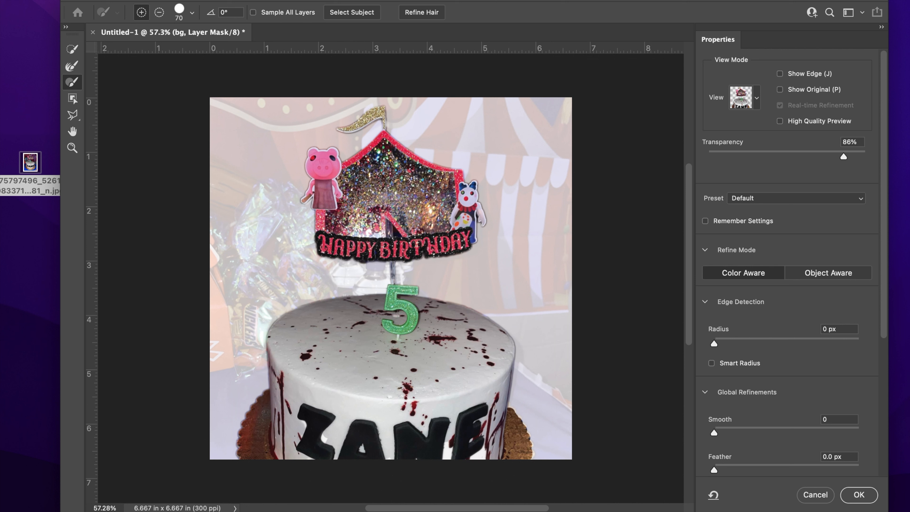
Step: Invert the bg mask with Smooth 25, Feather 2.8 px and Contrast 24%, then apply it
{"action": "scroll", "coordinate": [792, 312], "scroll_direction": "down", "scroll_amount": 1}
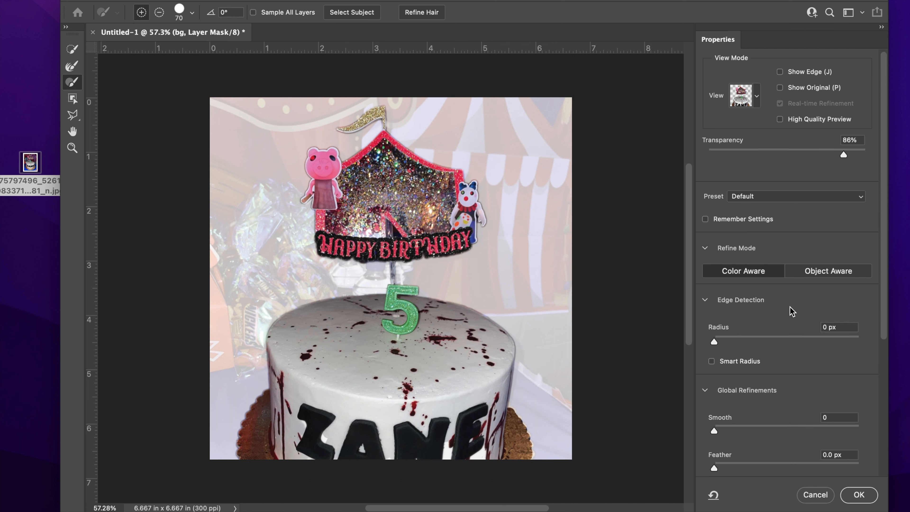
{"action": "scroll", "coordinate": [787, 308], "scroll_direction": "down", "scroll_amount": 5}
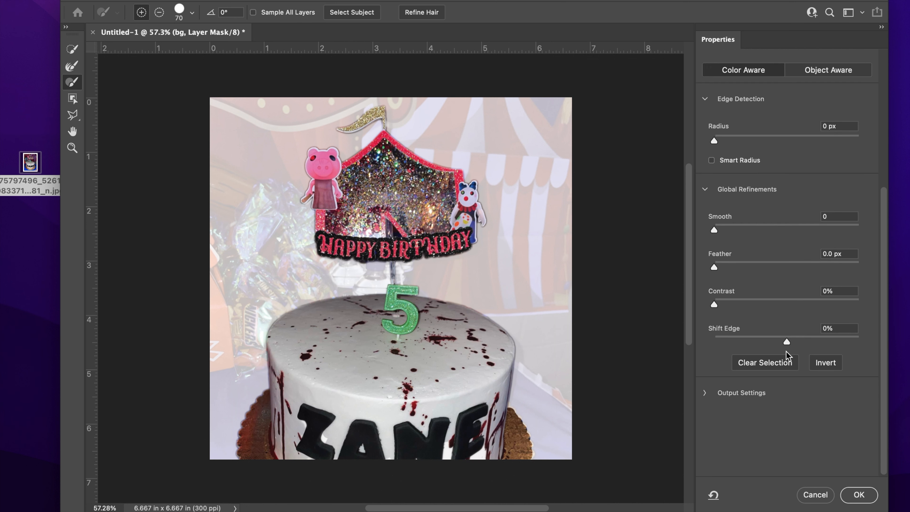
{"action": "left_click", "coordinate": [815, 367]}
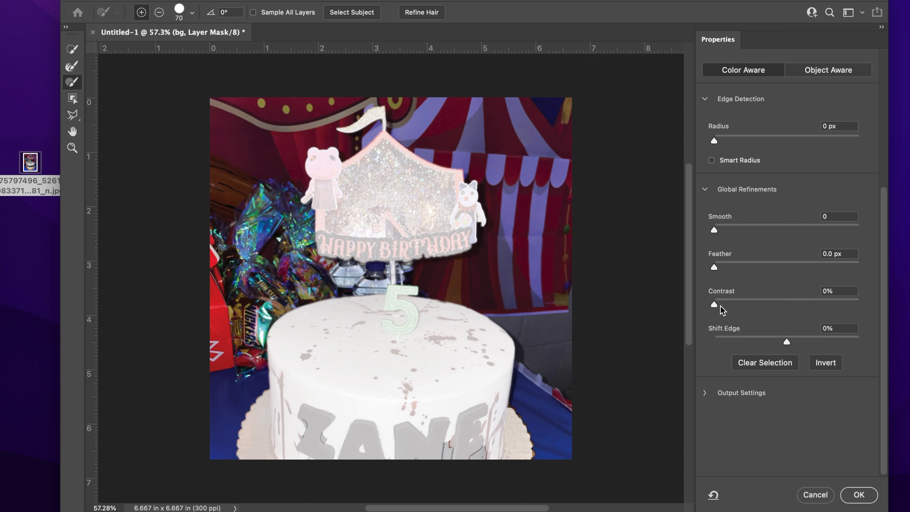
{"action": "left_click_drag", "start_coordinate": [713, 268], "coordinate": [735, 267]}
{"action": "left_click_drag", "start_coordinate": [713, 230], "coordinate": [749, 231]}
{"action": "left_click_drag", "start_coordinate": [720, 307], "coordinate": [751, 300]}
{"action": "left_click", "coordinate": [856, 495]}
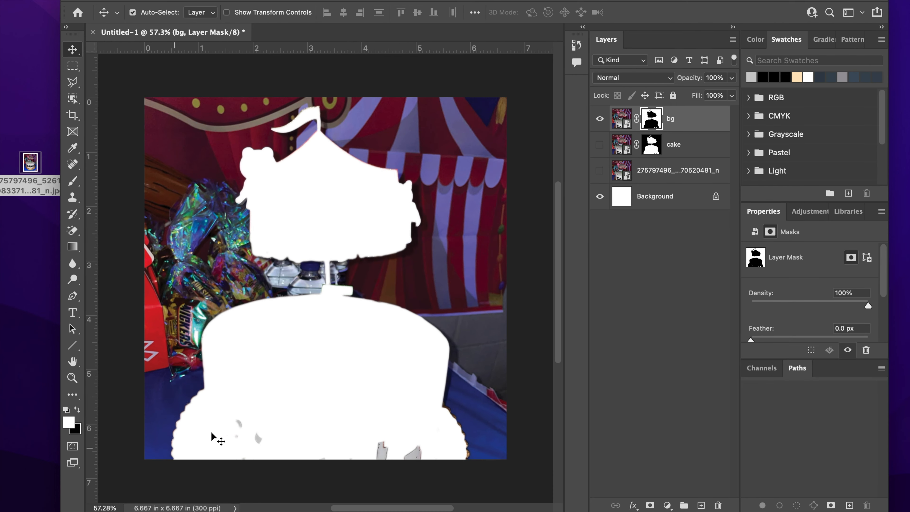
Step: Subtract the leftover patches under the N and E from the bg mask, show the cake layer, and select bg's image
{"action": "double_click", "coordinate": [647, 123]}
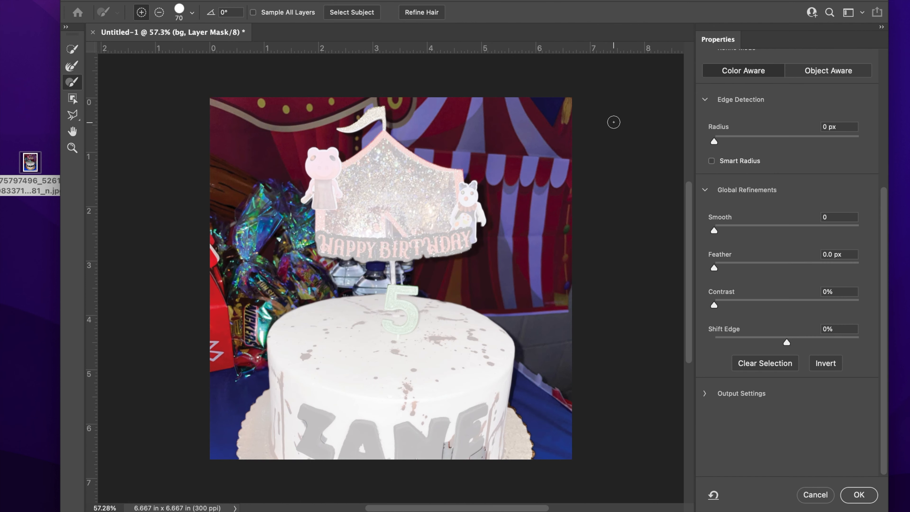
{"action": "left_click", "coordinate": [159, 12]}
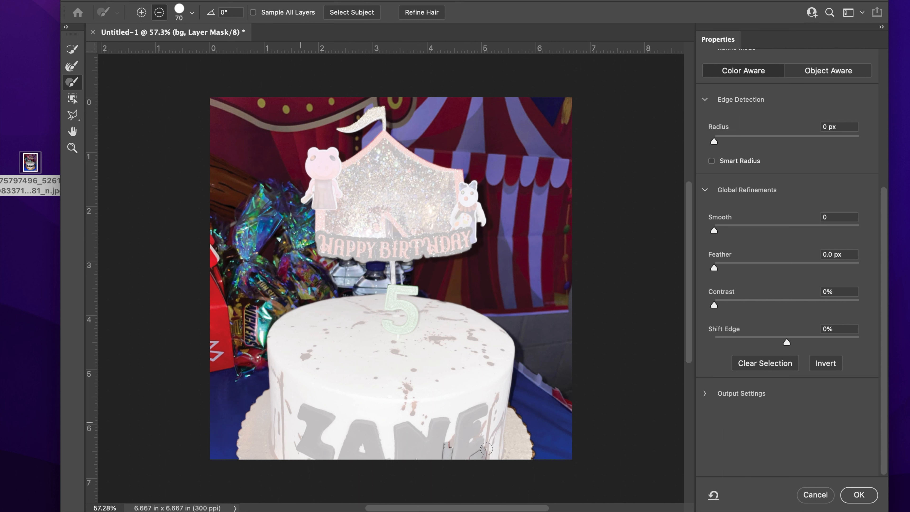
{"action": "mouse_move", "coordinate": [484, 449]}
{"action": "left_mouse_down"}
{"action": "mouse_move", "coordinate": [456, 450]}
{"action": "mouse_move", "coordinate": [446, 437]}
{"action": "mouse_move", "coordinate": [482, 450]}
{"action": "left_mouse_up"}
{"action": "left_click", "coordinate": [845, 499]}
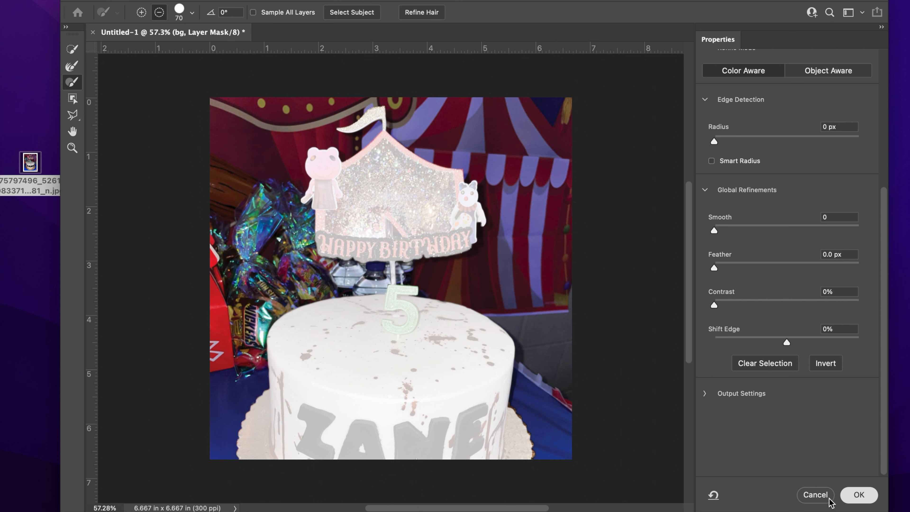
{"action": "left_click", "coordinate": [600, 145]}
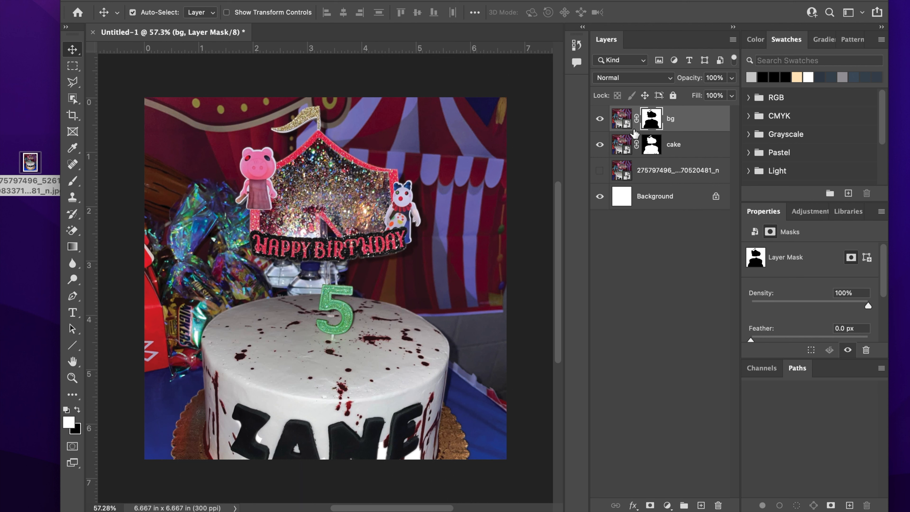
{"action": "left_click", "coordinate": [620, 121]}
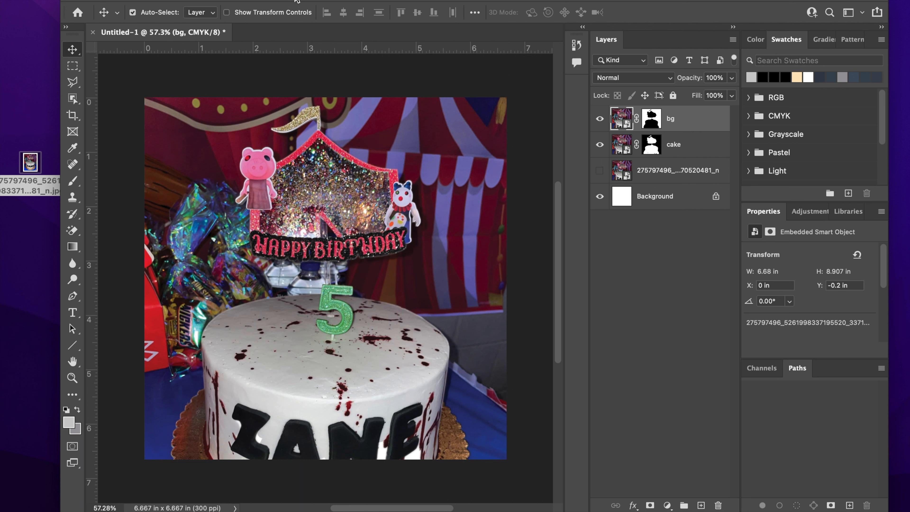
Step: Blur the bg layer's circus backdrop with a Gaussian Blur of about 14.8 pixels radius
{"action": "left_click", "coordinate": [296, 1]}
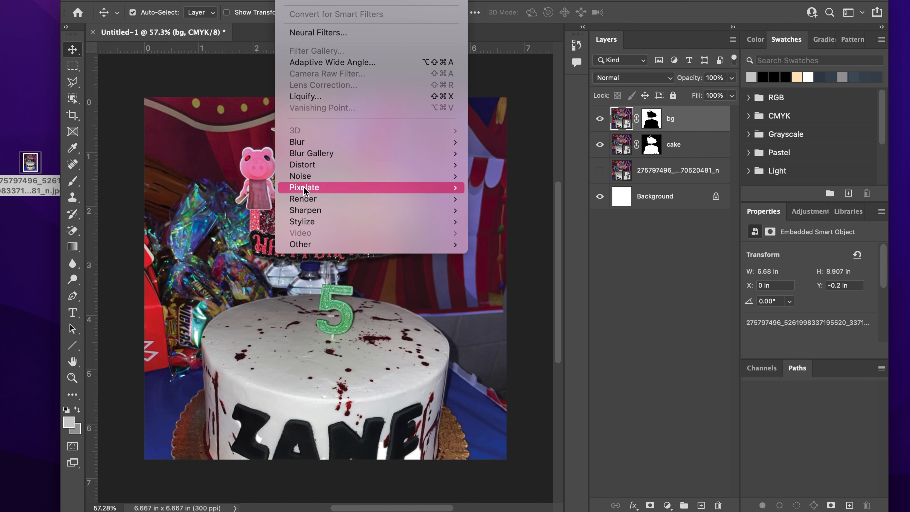
{"action": "mouse_move", "coordinate": [317, 143]}
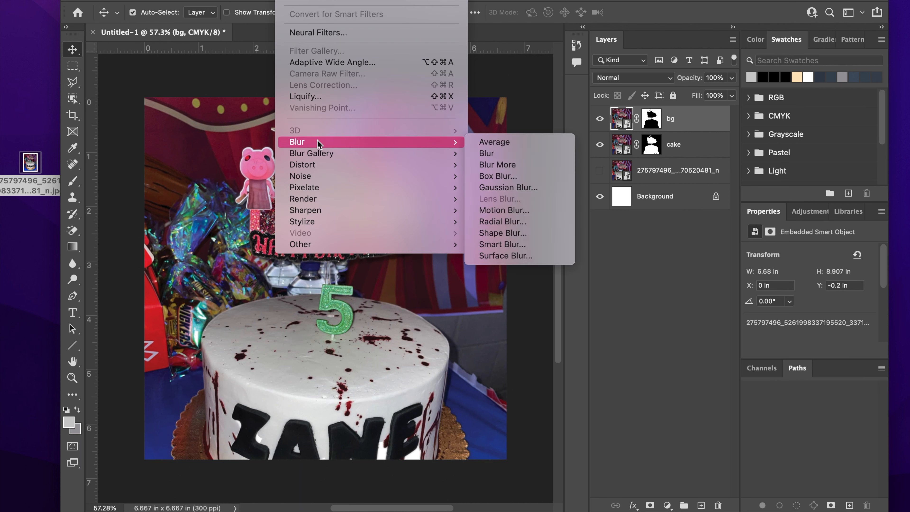
{"action": "left_click", "coordinate": [511, 187]}
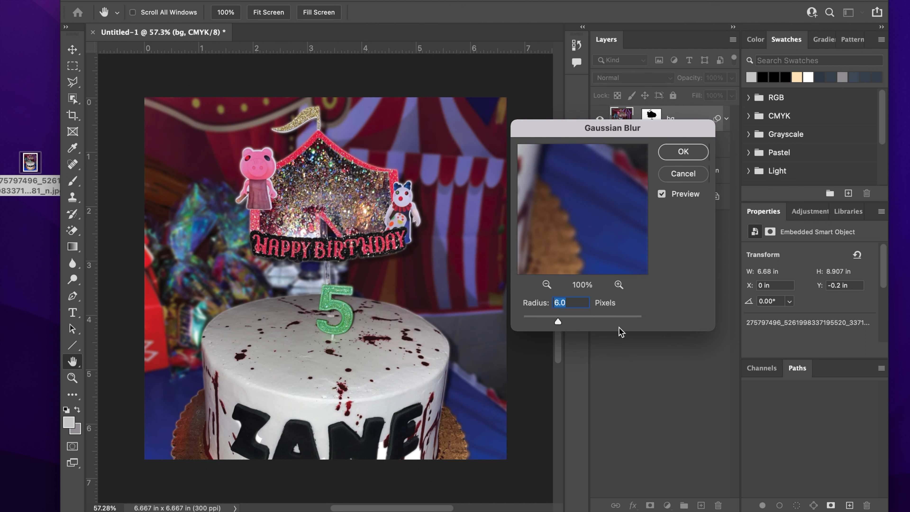
{"action": "left_click_drag", "start_coordinate": [613, 136], "coordinate": [640, 92]}
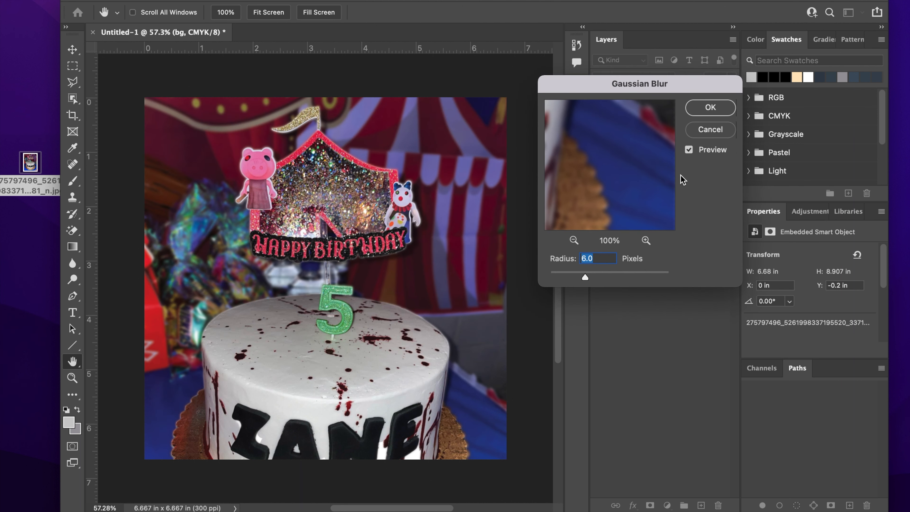
{"action": "left_click", "coordinate": [688, 149]}
{"action": "left_click", "coordinate": [688, 150]}
{"action": "left_click_drag", "start_coordinate": [589, 279], "coordinate": [605, 275]}
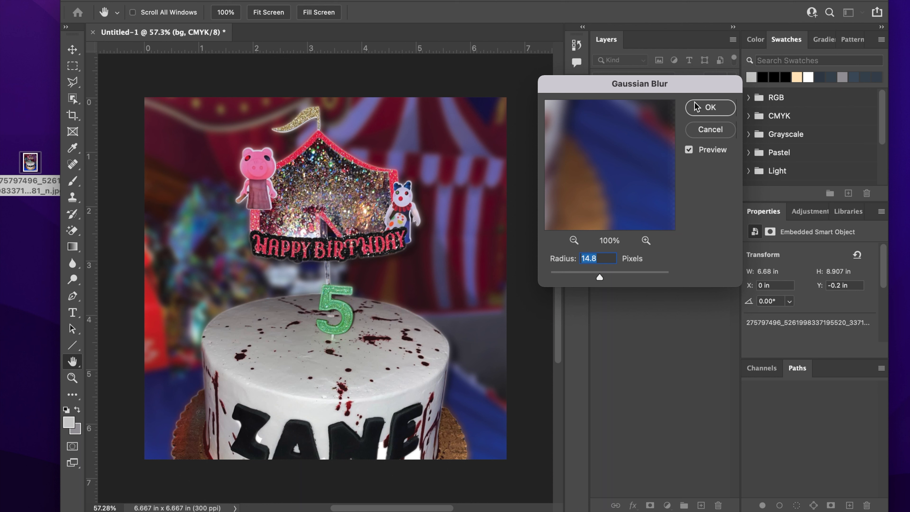
{"action": "left_click", "coordinate": [698, 107]}
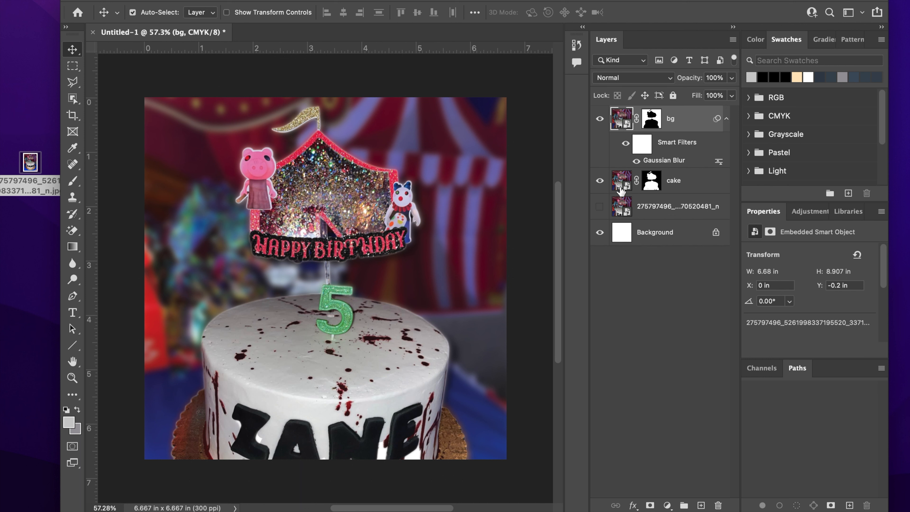
Step: Brighten the cake with Brightness 53 and Contrast 23, merged into the layer and renamed 'cake'
{"action": "left_click", "coordinate": [618, 183]}
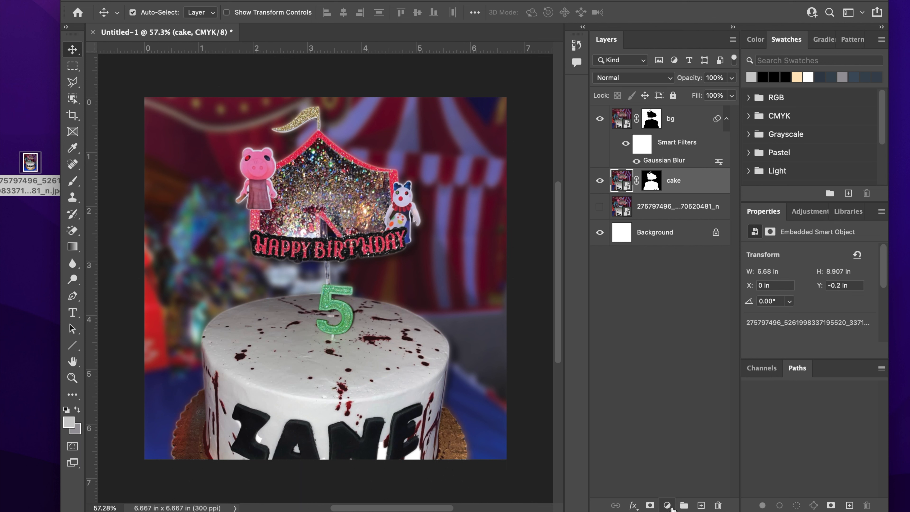
{"action": "left_click", "coordinate": [667, 504]}
{"action": "left_click", "coordinate": [680, 288]}
{"action": "left_click_drag", "start_coordinate": [810, 288], "coordinate": [827, 325]}
{"action": "left_click", "coordinate": [696, 214], "text": "shift"}
{"action": "key", "text": "super+e"}
{"action": "double_click", "coordinate": [662, 181]}
{"action": "type", "text": "cake"}
{"action": "key", "text": "Return"}
Step: Add a Hue/Saturation adjustment with +29 saturation clipped to the cake layer
{"action": "left_click", "coordinate": [666, 504]}
{"action": "left_click", "coordinate": [687, 365]}
{"action": "scroll", "coordinate": [823, 304], "scroll_direction": "down", "scroll_amount": 3}
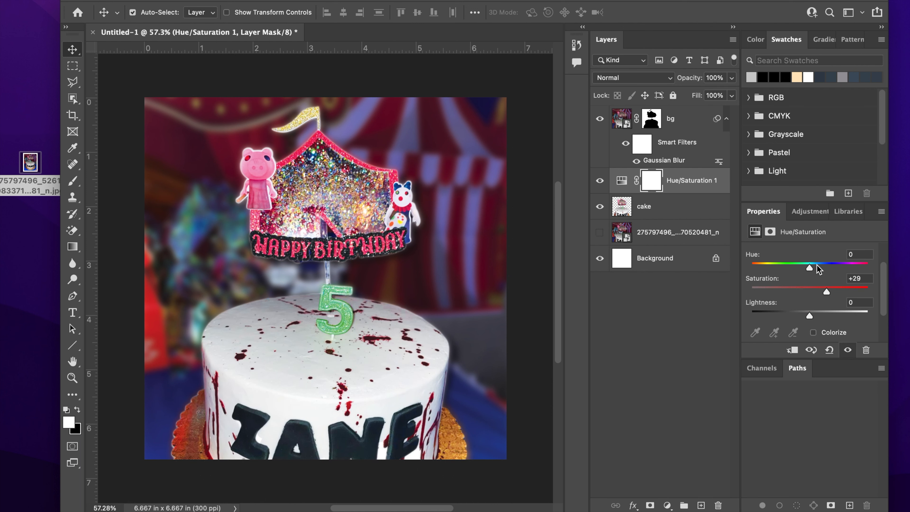
{"action": "left_click_drag", "start_coordinate": [809, 264], "coordinate": [818, 264]}
{"action": "left_click_drag", "start_coordinate": [809, 312], "coordinate": [811, 312]}
{"action": "scroll", "coordinate": [502, 322], "scroll_direction": "up", "scroll_amount": 5}
{"action": "left_click", "coordinate": [673, 194], "text": "alt"}
{"action": "left_click", "coordinate": [673, 207]}
Step: Apply Smart Sharpen to the cake with amount 135 and radius 3.9
{"action": "scroll", "coordinate": [480, 179], "scroll_direction": "down", "scroll_amount": 3}
{"action": "left_click", "coordinate": [277, 1]}
{"action": "mouse_move", "coordinate": [304, 198]}
{"action": "left_click", "coordinate": [507, 260]}
{"action": "left_click_drag", "start_coordinate": [455, 102], "coordinate": [532, 211]}
{"action": "left_click_drag", "start_coordinate": [672, 135], "coordinate": [680, 152]}
{"action": "left_click", "coordinate": [665, 189]}
{"action": "left_click", "coordinate": [713, 217]}
{"action": "left_click_drag", "start_coordinate": [452, 130], "coordinate": [496, 197]}
{"action": "left_click", "coordinate": [446, 223]}
{"action": "left_click_drag", "start_coordinate": [680, 151], "coordinate": [661, 135]}
{"action": "left_click", "coordinate": [799, 91]}
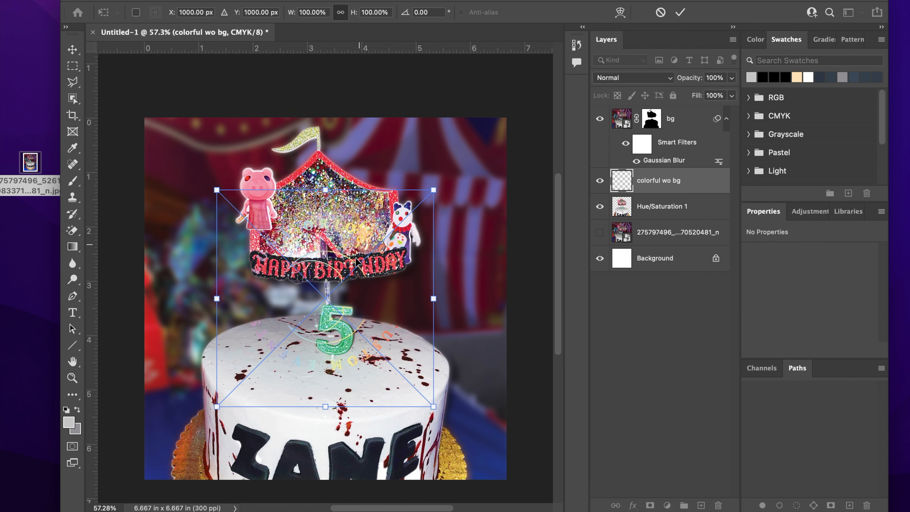
Step: Place the colorful wo bg logo above bg at about 81% over the topper, then duplicate its layer
{"action": "left_click_drag", "start_coordinate": [691, 183], "coordinate": [680, 110]}
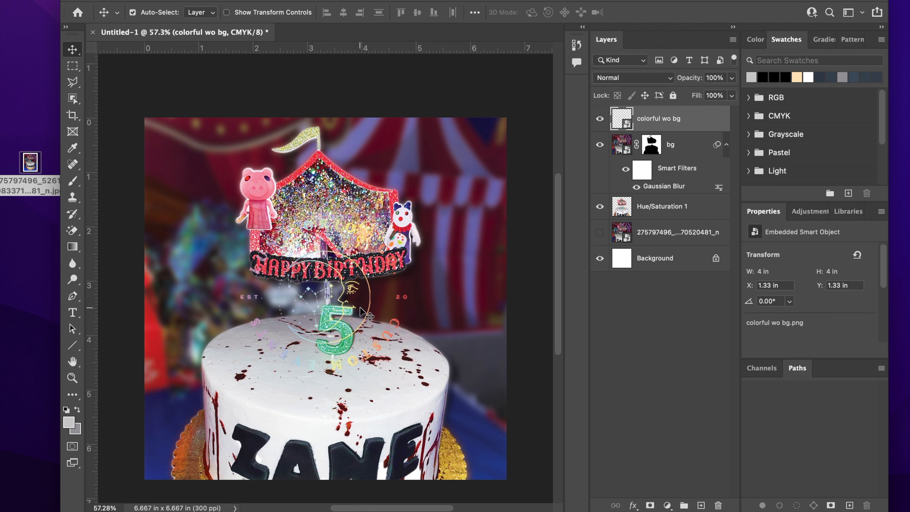
{"action": "key", "text": "super+t"}
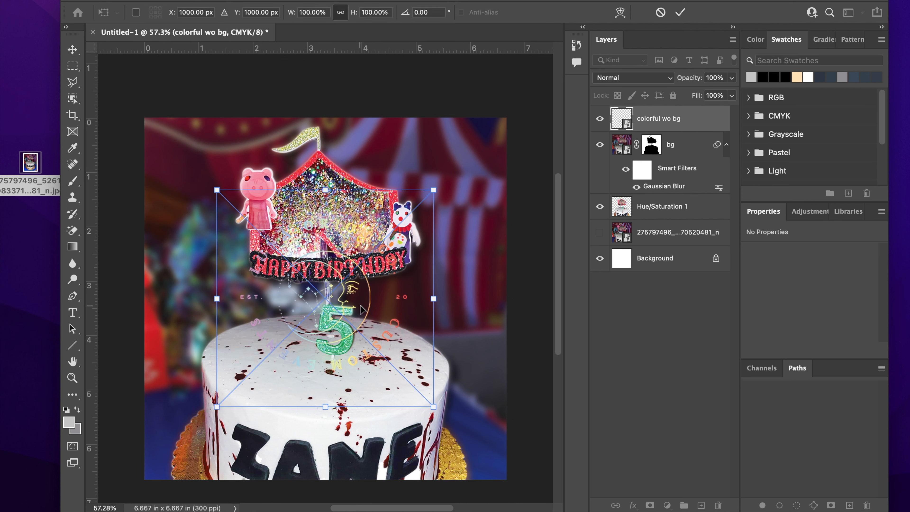
{"action": "left_click_drag", "start_coordinate": [433, 189], "coordinate": [372, 251]}
{"action": "left_click_drag", "start_coordinate": [317, 343], "coordinate": [329, 222]}
{"action": "left_click_drag", "start_coordinate": [413, 294], "coordinate": [433, 315]}
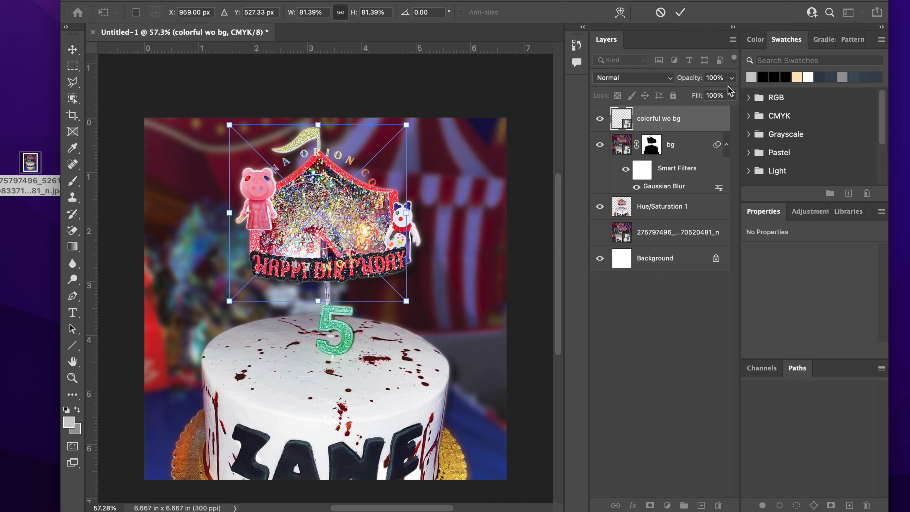
{"action": "left_click_drag", "start_coordinate": [706, 118], "coordinate": [702, 505]}
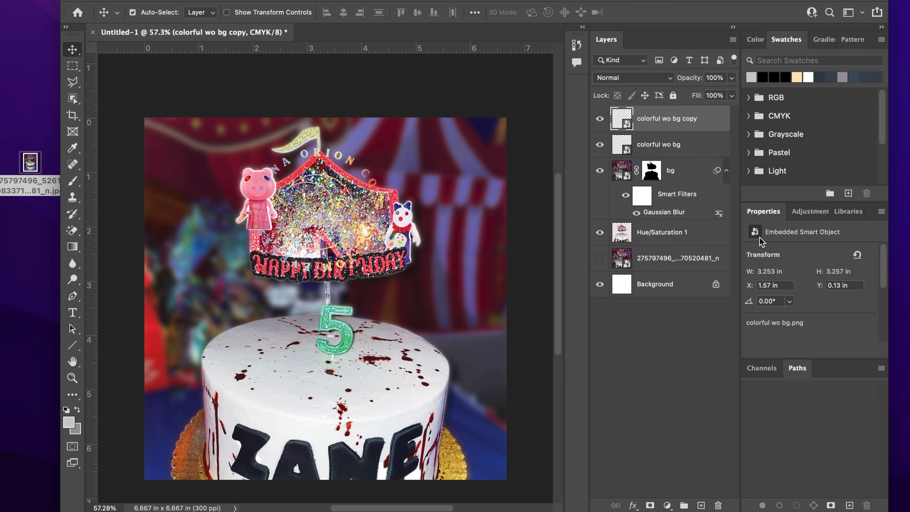
Step: Hide the logo copy and set the original colorful wo bg layer to 52% opacity and 61% fill
{"action": "left_click", "coordinate": [599, 119]}
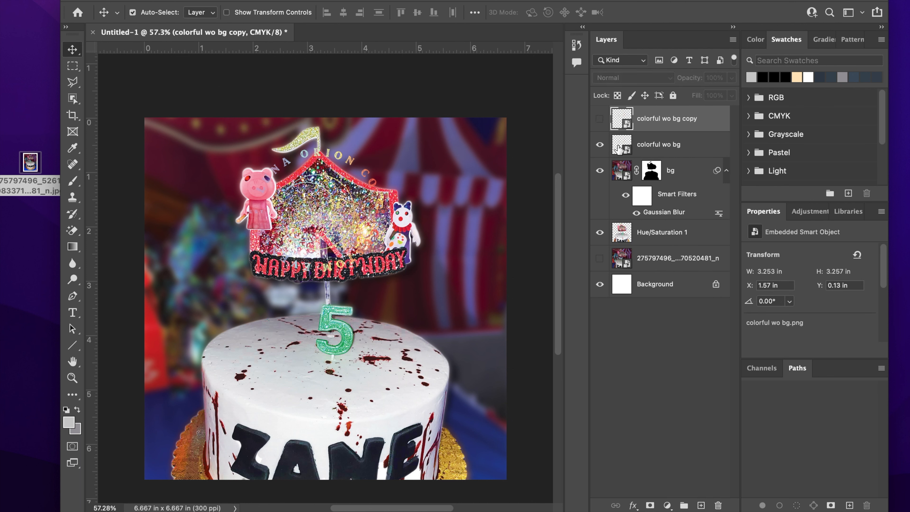
{"action": "left_click", "coordinate": [679, 147]}
{"action": "left_click", "coordinate": [731, 80]}
{"action": "left_click_drag", "start_coordinate": [733, 92], "coordinate": [713, 111]}
{"action": "left_click", "coordinate": [731, 96]}
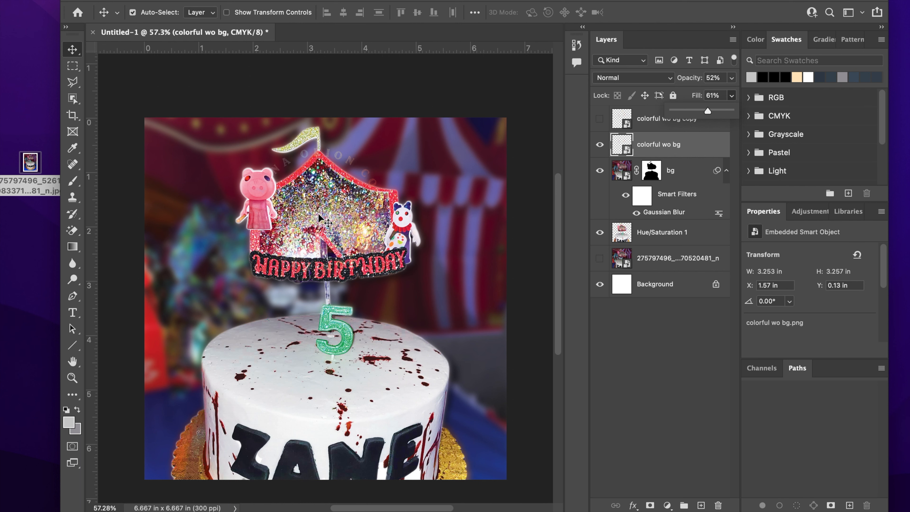
Step: Zoom in and out to inspect the faded logo over the topper
{"action": "scroll", "coordinate": [320, 217], "scroll_direction": "up", "scroll_amount": 1}
{"action": "scroll", "coordinate": [320, 217], "scroll_direction": "up", "scroll_amount": 10}
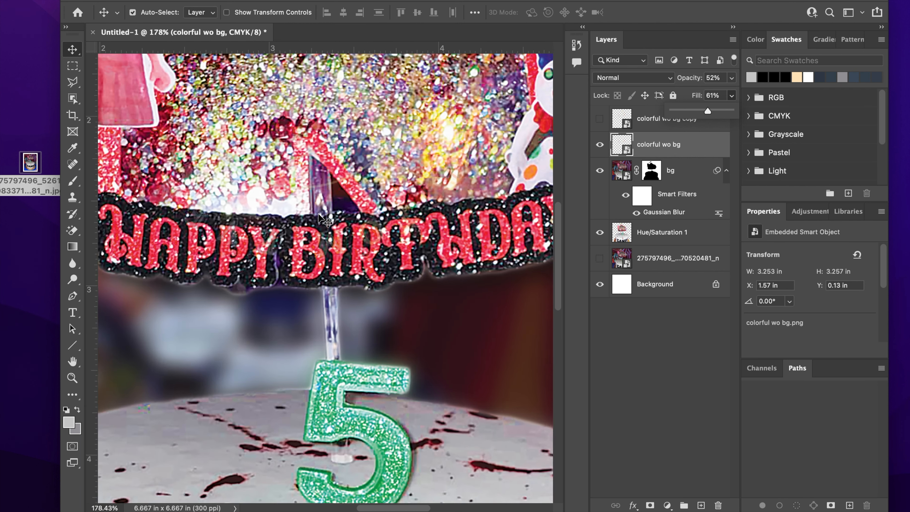
{"action": "scroll", "coordinate": [320, 217], "scroll_direction": "up", "scroll_amount": 3}
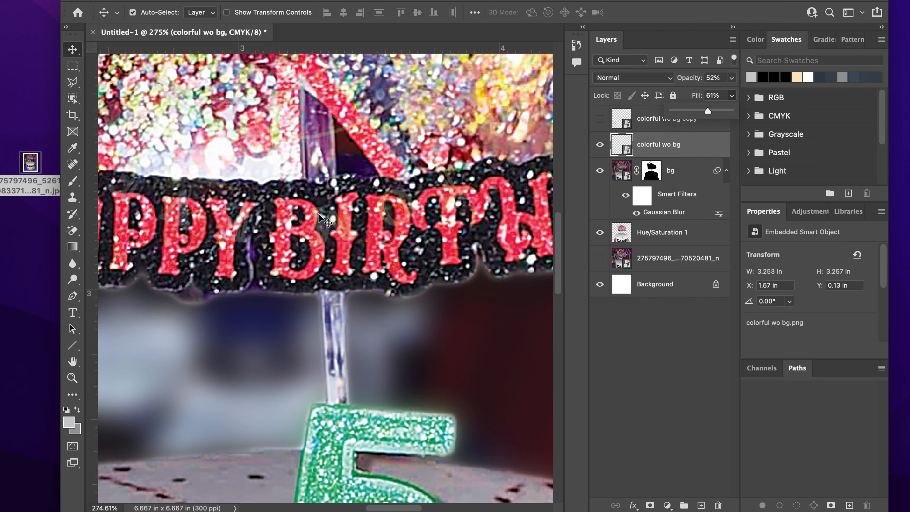
{"action": "scroll", "coordinate": [320, 218], "scroll_direction": "up", "scroll_amount": 10}
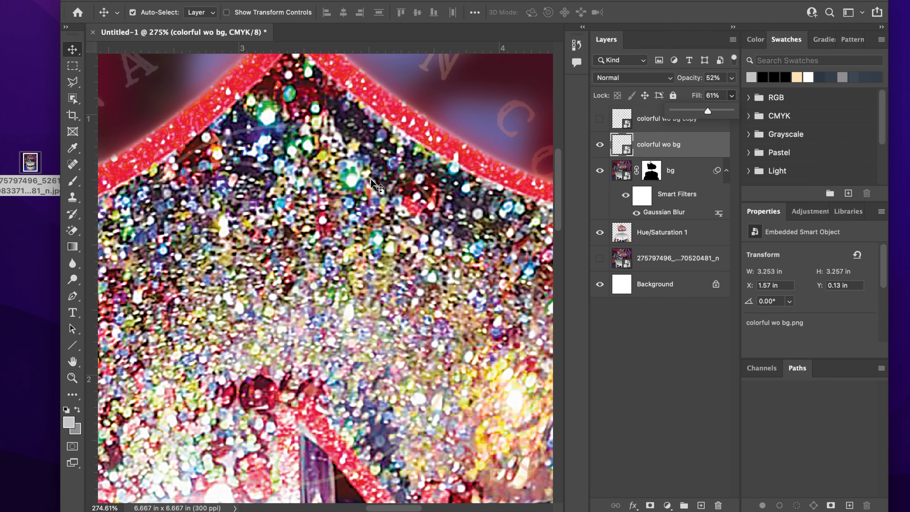
{"action": "scroll", "coordinate": [372, 181], "scroll_direction": "up", "scroll_amount": 2}
{"action": "left_click_drag", "start_coordinate": [386, 505], "coordinate": [365, 505]}
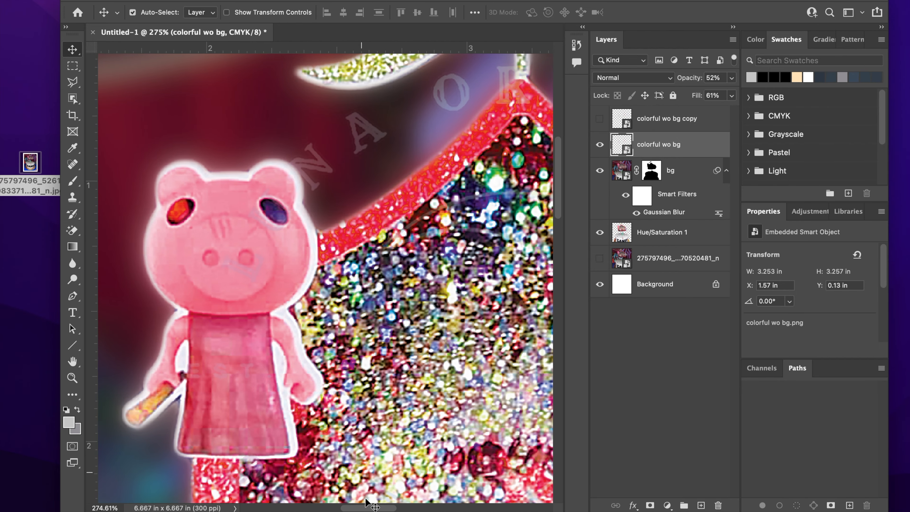
{"action": "scroll", "coordinate": [445, 303], "scroll_direction": "down", "scroll_amount": 10}
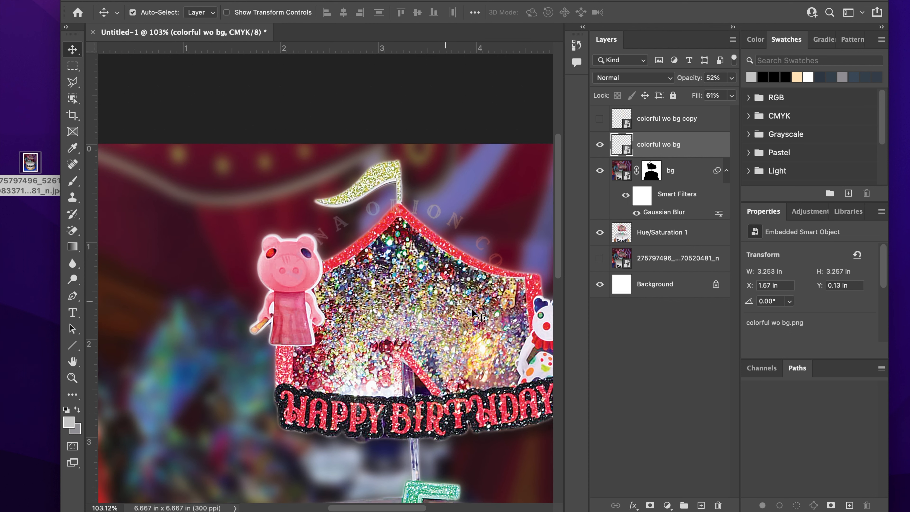
{"action": "scroll", "coordinate": [450, 395], "scroll_direction": "down", "scroll_amount": 1}
{"action": "scroll", "coordinate": [449, 393], "scroll_direction": "down", "scroll_amount": 2}
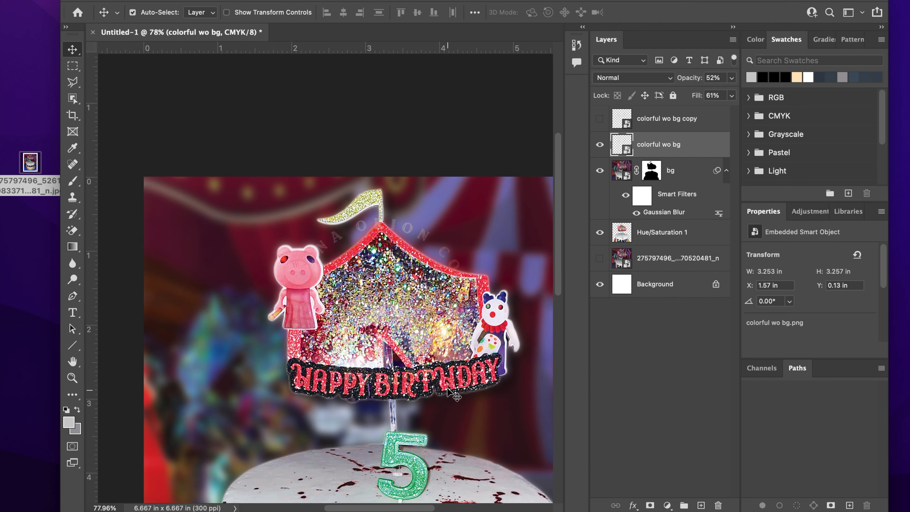
Step: Show the logo copy, scale it to about 48.5% and place it at the photo's upper right
{"action": "left_click", "coordinate": [599, 120]}
{"action": "left_click", "coordinate": [667, 119]}
{"action": "left_click_drag", "start_coordinate": [380, 508], "coordinate": [407, 509]}
{"action": "key", "text": "super+t"}
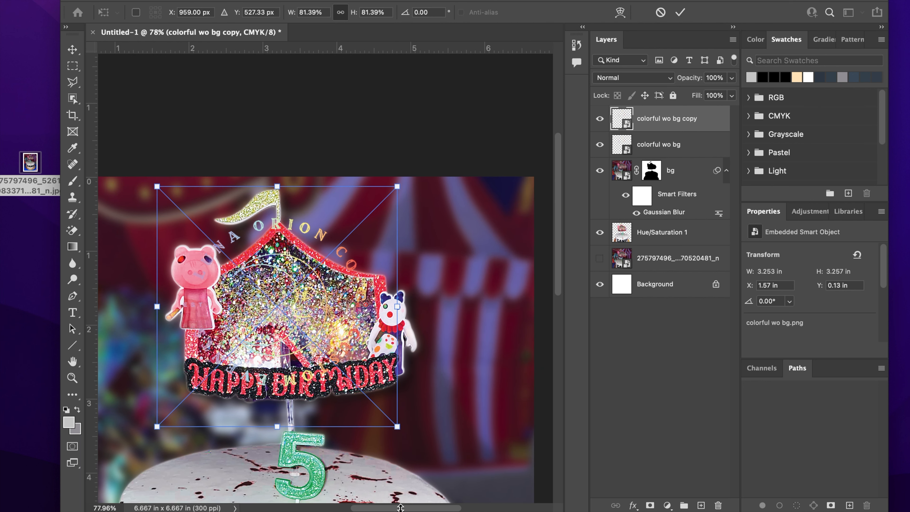
{"action": "left_click_drag", "start_coordinate": [280, 262], "coordinate": [438, 278]}
{"action": "left_click_drag", "start_coordinate": [328, 207], "coordinate": [414, 266]}
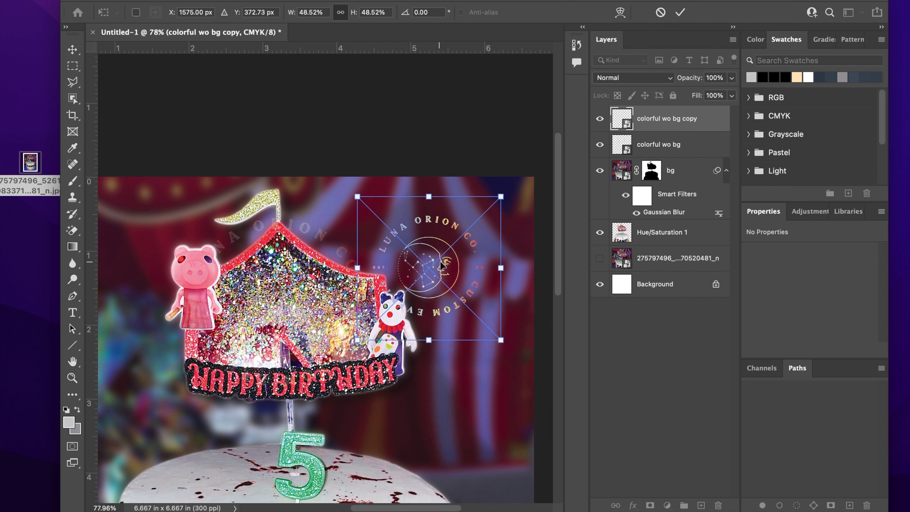
{"action": "left_click_drag", "start_coordinate": [429, 267], "coordinate": [441, 257]}
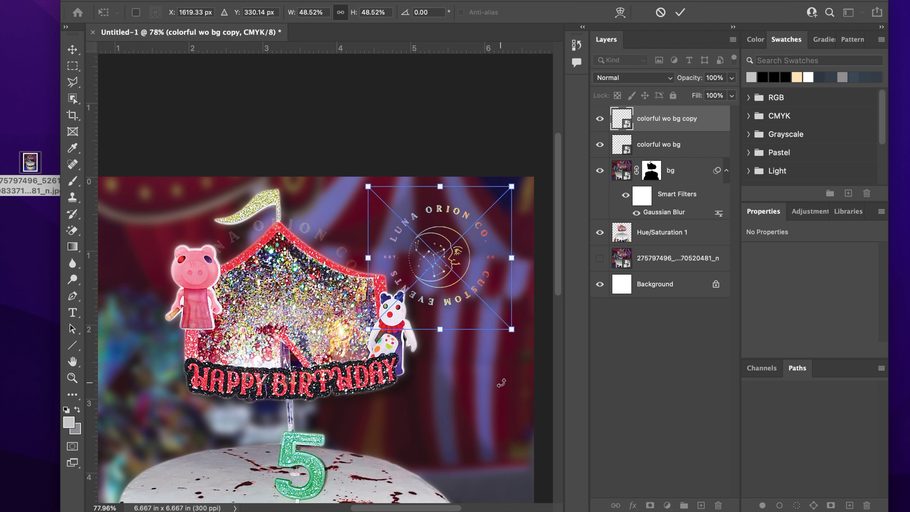
{"action": "key", "text": "Return"}
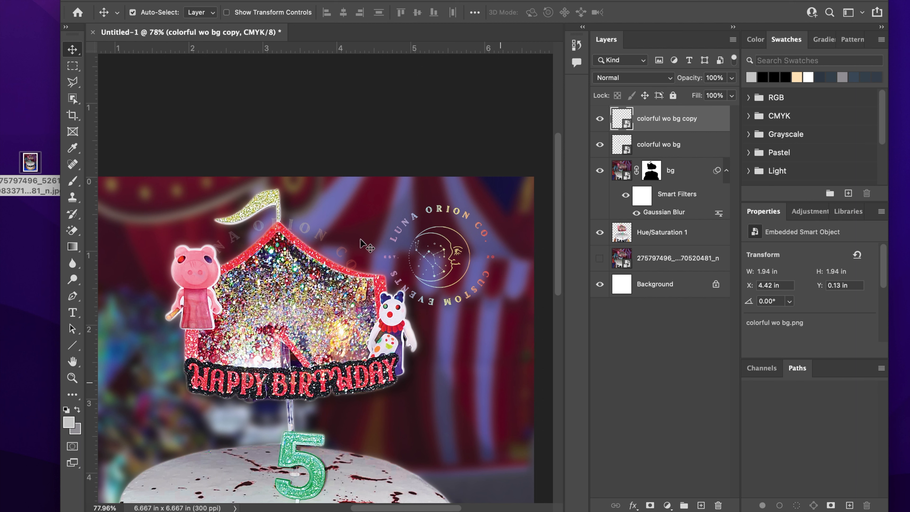
Step: Zoom out and select the original cake photo file
{"action": "scroll", "coordinate": [406, 323], "scroll_direction": "down", "scroll_amount": 5}
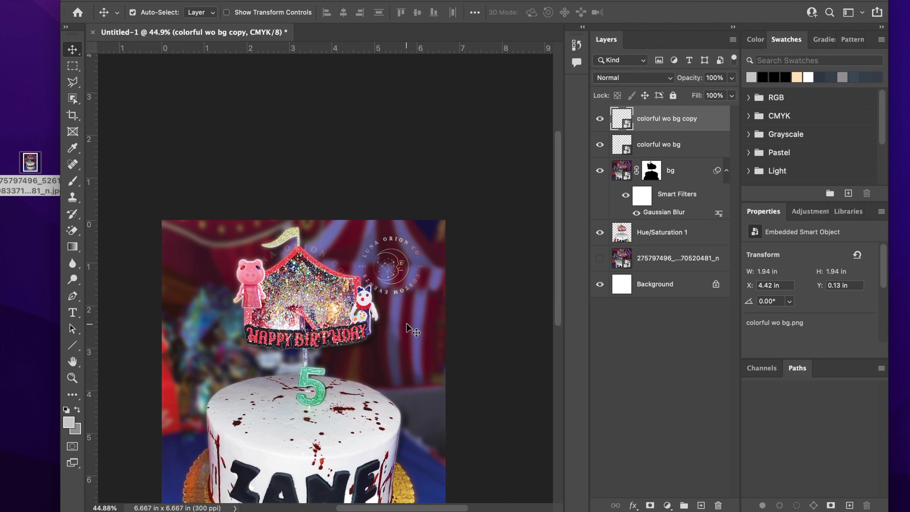
{"action": "scroll", "coordinate": [395, 323], "scroll_direction": "down", "scroll_amount": 2}
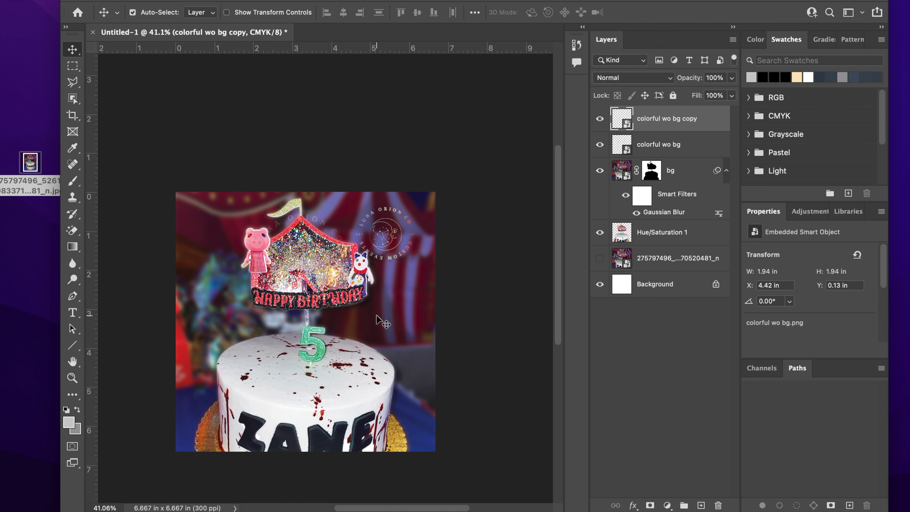
{"action": "scroll", "coordinate": [382, 319], "scroll_direction": "down", "scroll_amount": 2}
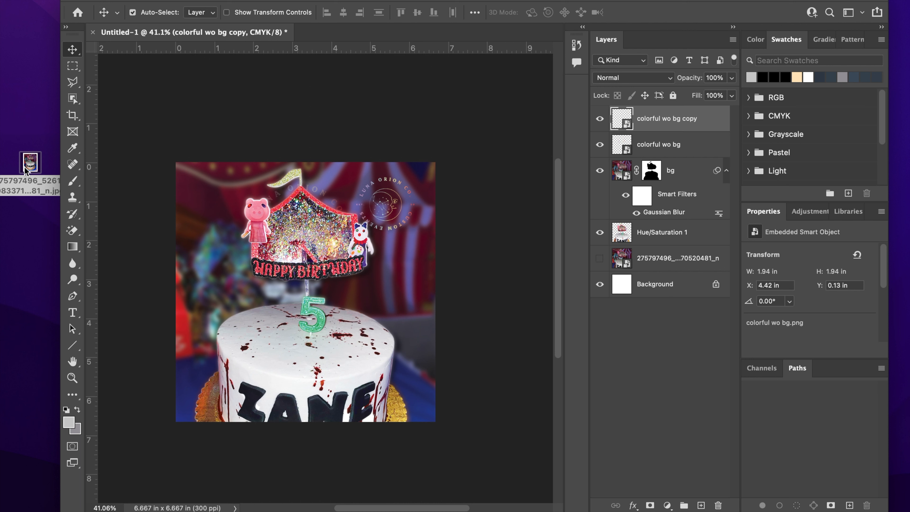
{"action": "left_click", "coordinate": [29, 161]}
{"action": "left_click", "coordinate": [273, 429]}
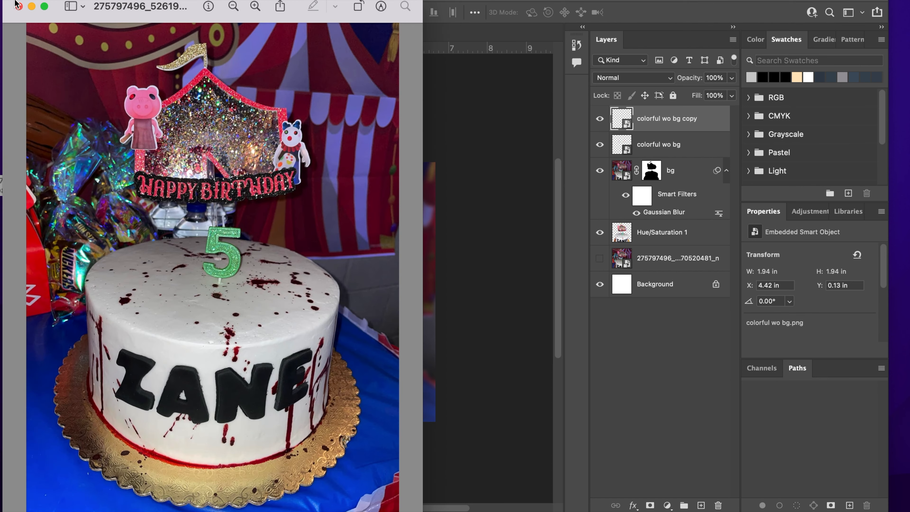
{"action": "left_click_drag", "start_coordinate": [8, 2], "coordinate": [608, 104]}
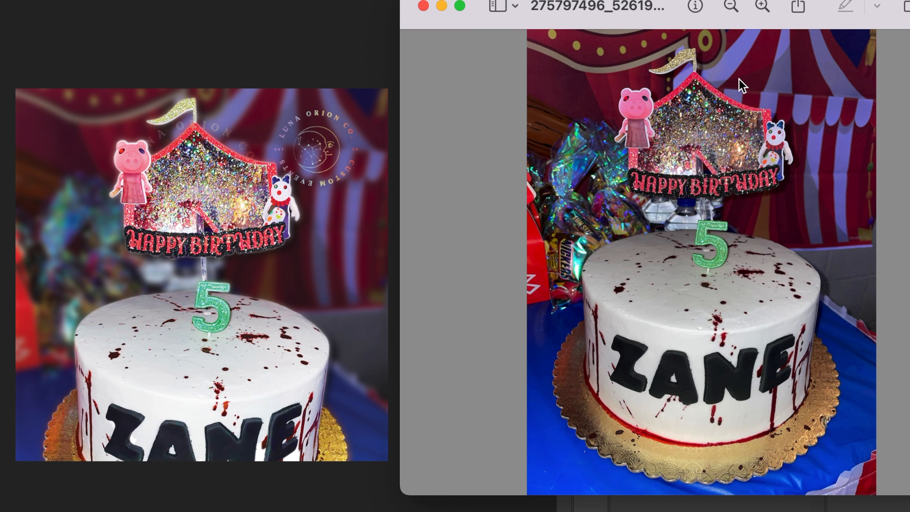
{"action": "left_click_drag", "start_coordinate": [668, 4], "coordinate": [695, 83]}
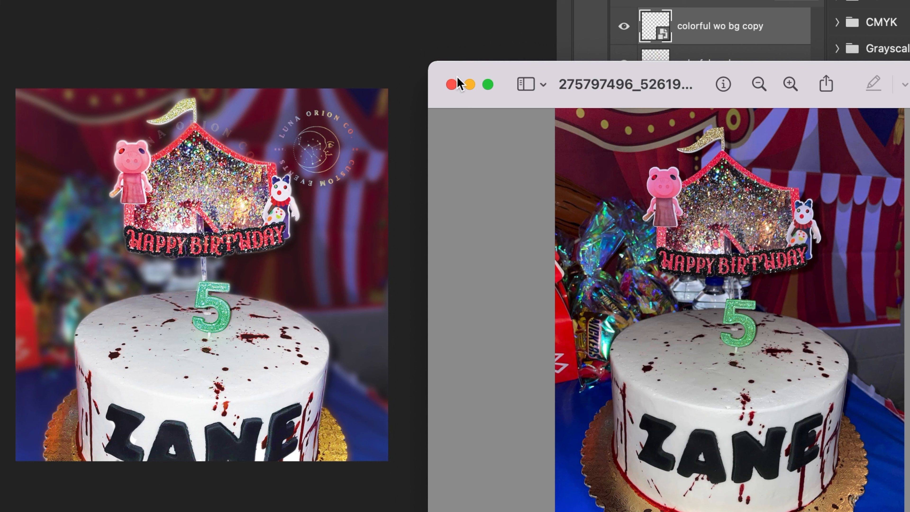
{"action": "left_click", "coordinate": [451, 84]}
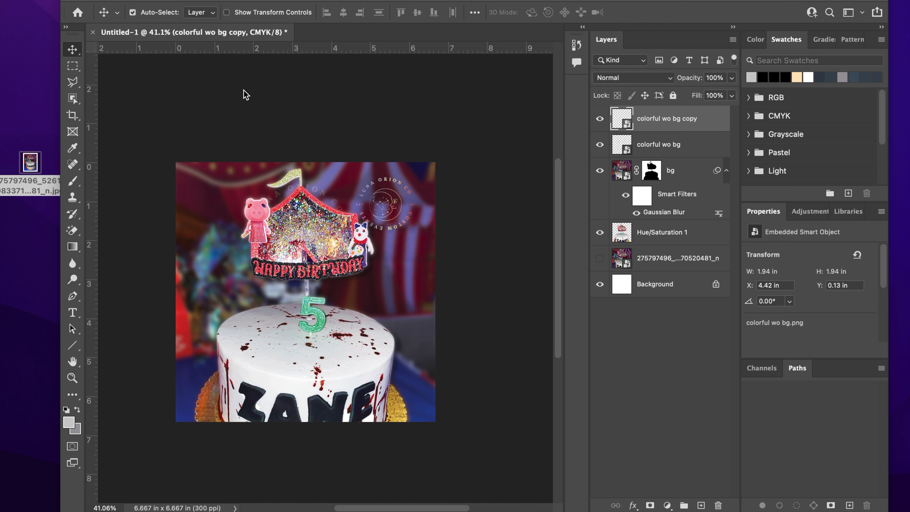
{"action": "left_click", "coordinate": [85, 0]}
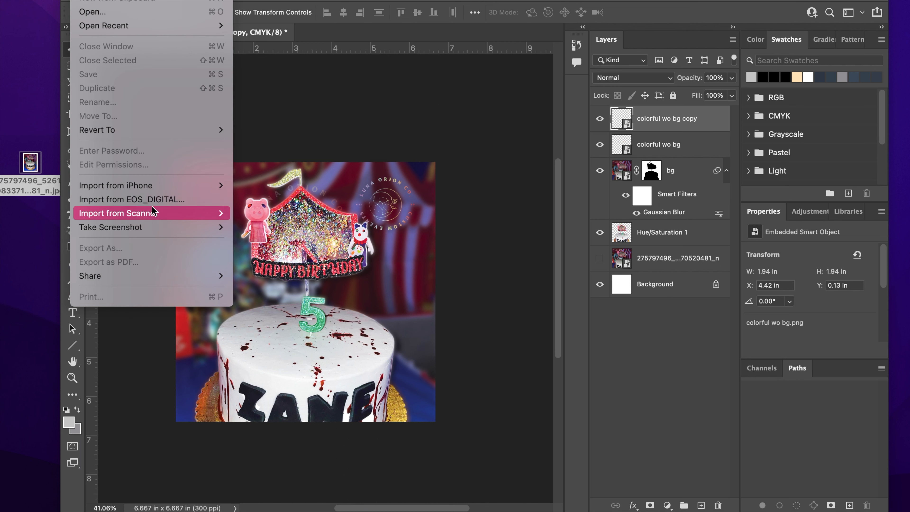
{"action": "mouse_move", "coordinate": [163, 126]}
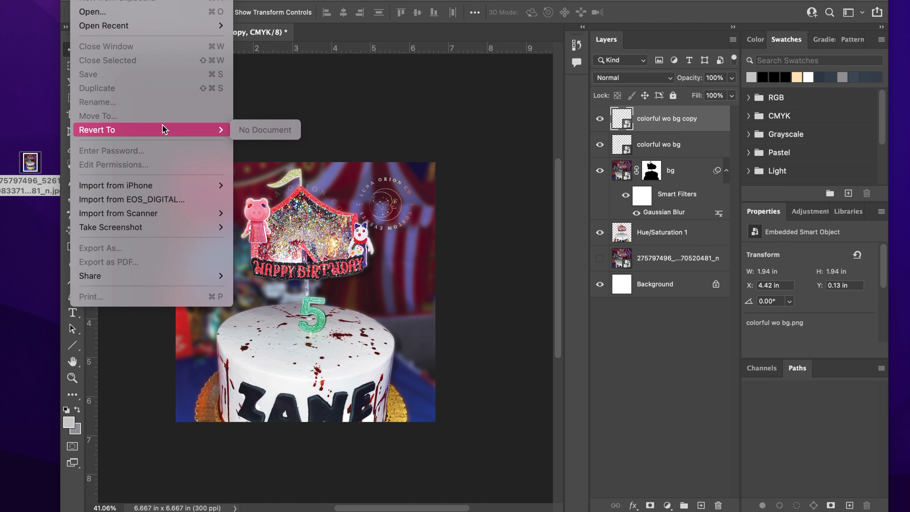
{"action": "left_click", "coordinate": [340, 114]}
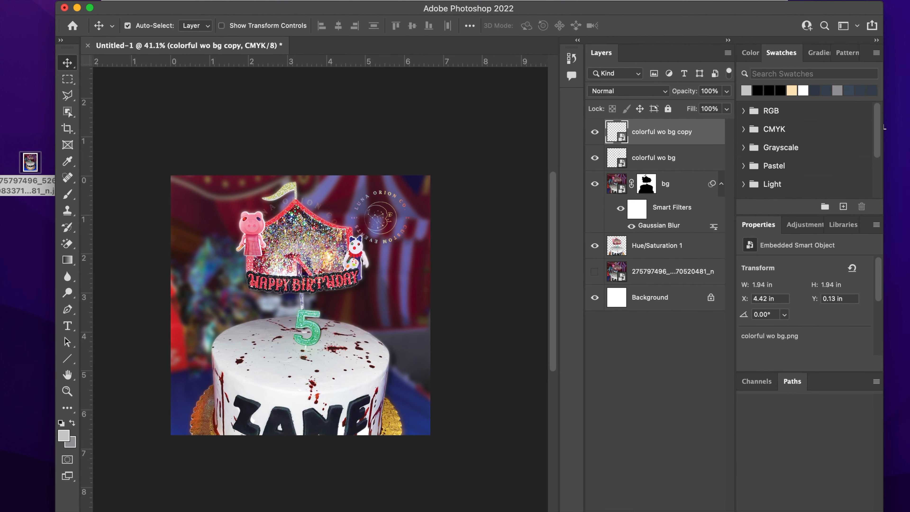
Step: Quick Export the image as a PNG named 'Piggy Cake Topper Listing 2'
{"action": "left_click", "coordinate": [91, 1]}
{"action": "mouse_move", "coordinate": [161, 163]}
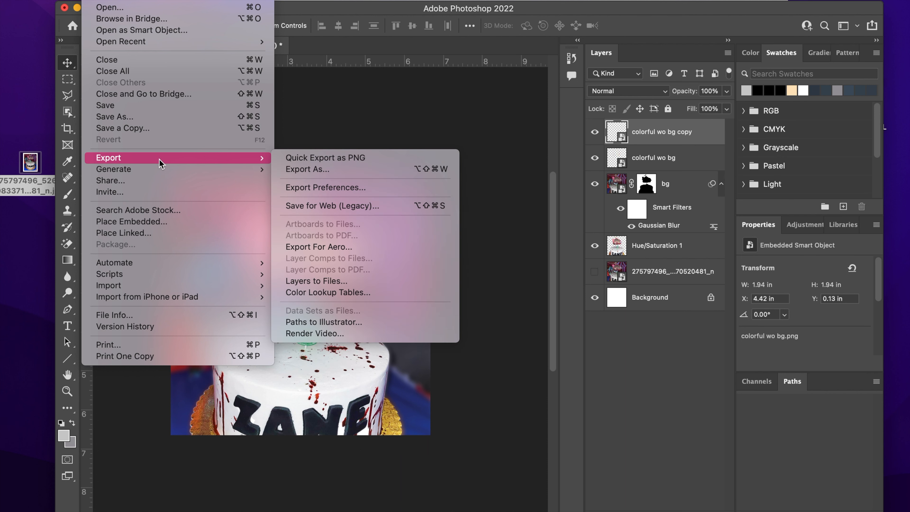
{"action": "left_click", "coordinate": [296, 161]}
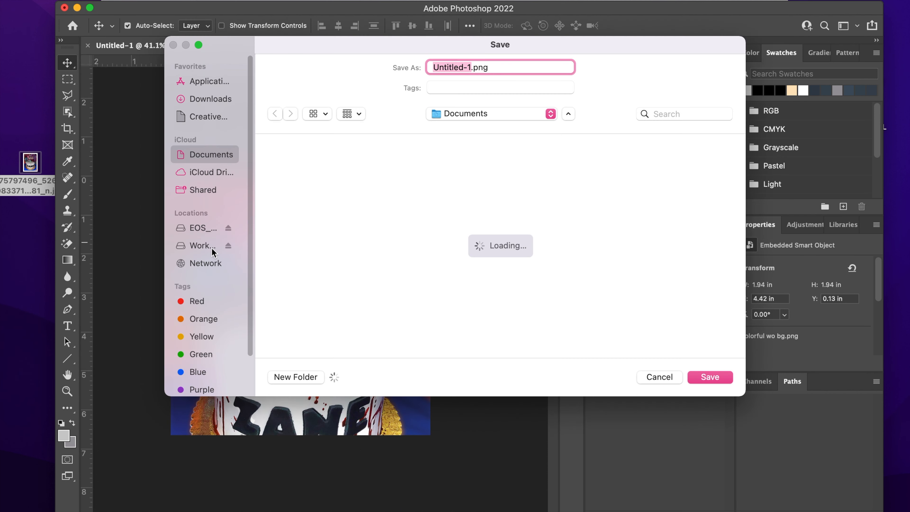
{"action": "left_click", "coordinate": [212, 250]}
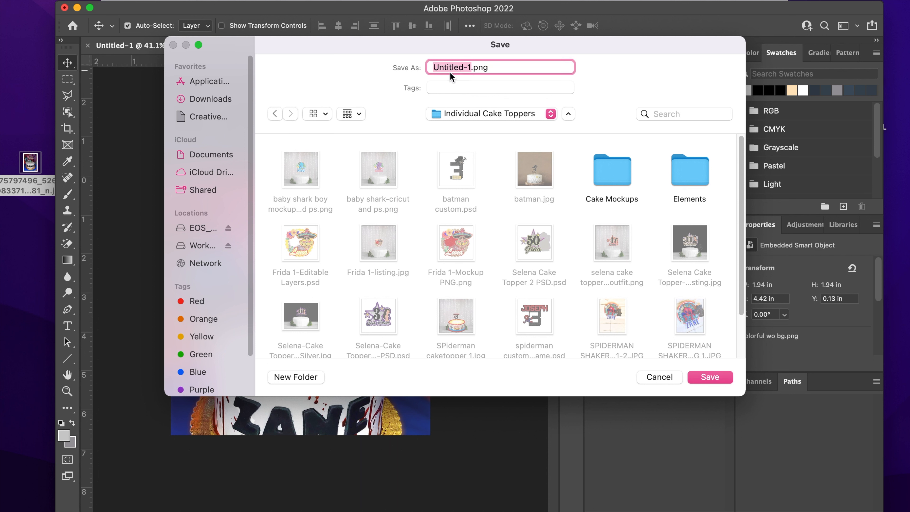
{"action": "type", "text": "Piggy Cake Topper Lis"}
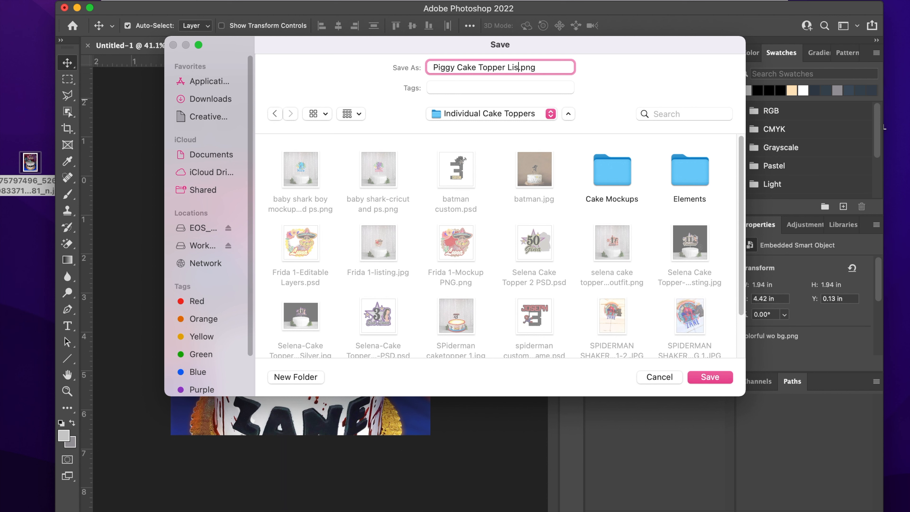
{"action": "type", "text": "ting 2"}
{"action": "key", "text": "Return"}
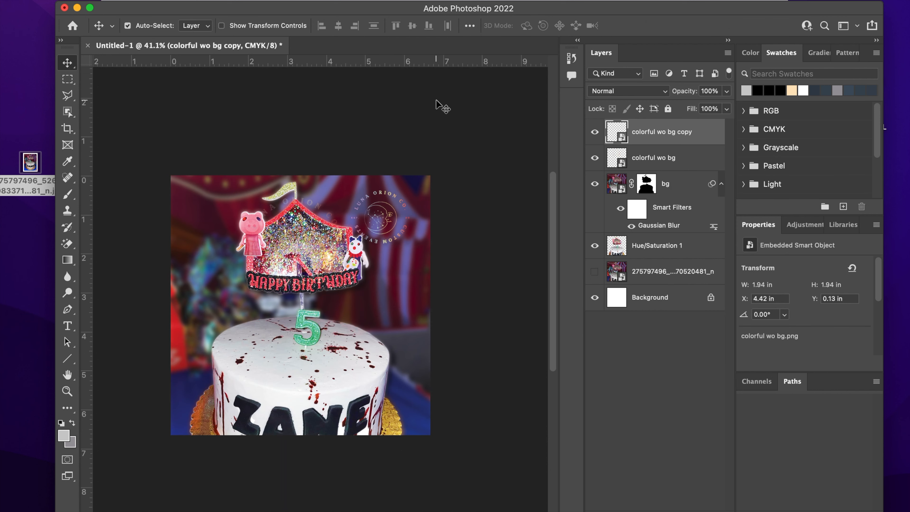
{"action": "left_click_drag", "start_coordinate": [414, 11], "coordinate": [409, 1]}
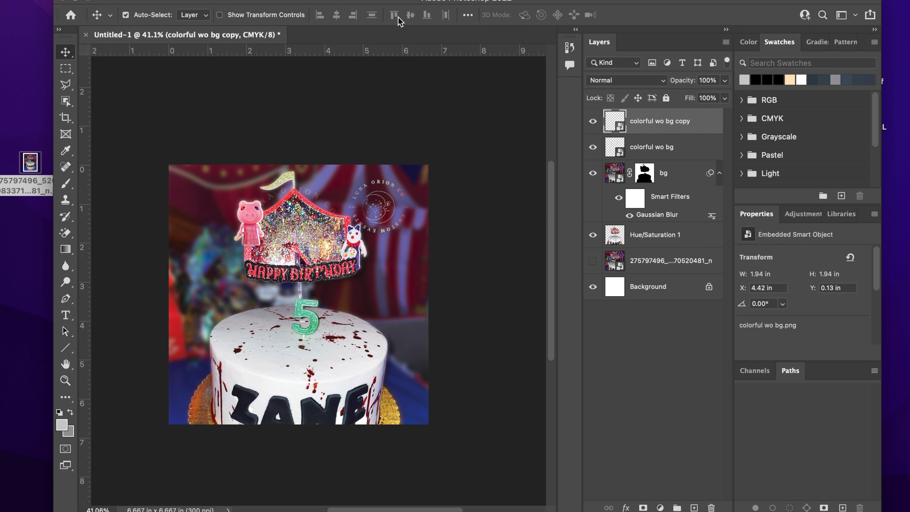